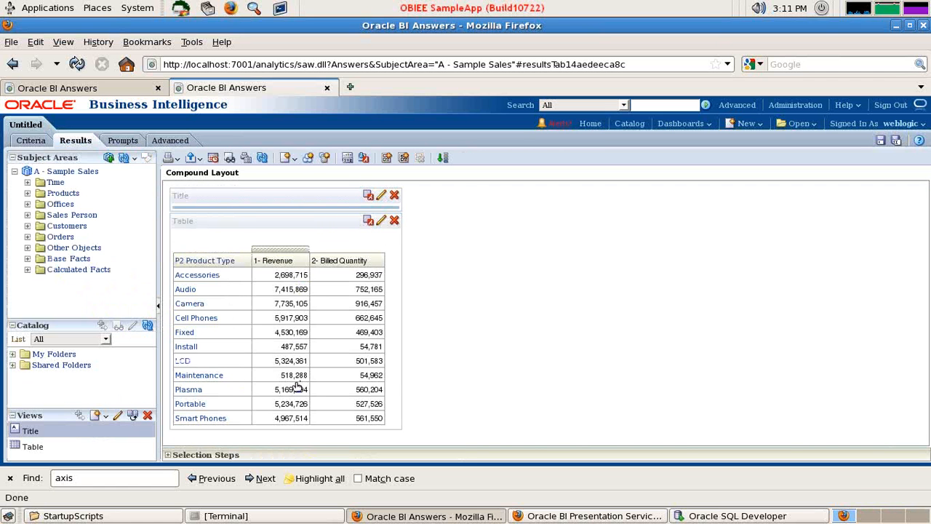
Edit the 1- Revenue column's formula in the analysis criteria, appending "/Max(Case when" after the revenue measure
{"action": "left_click", "coordinate": [42, 141]}
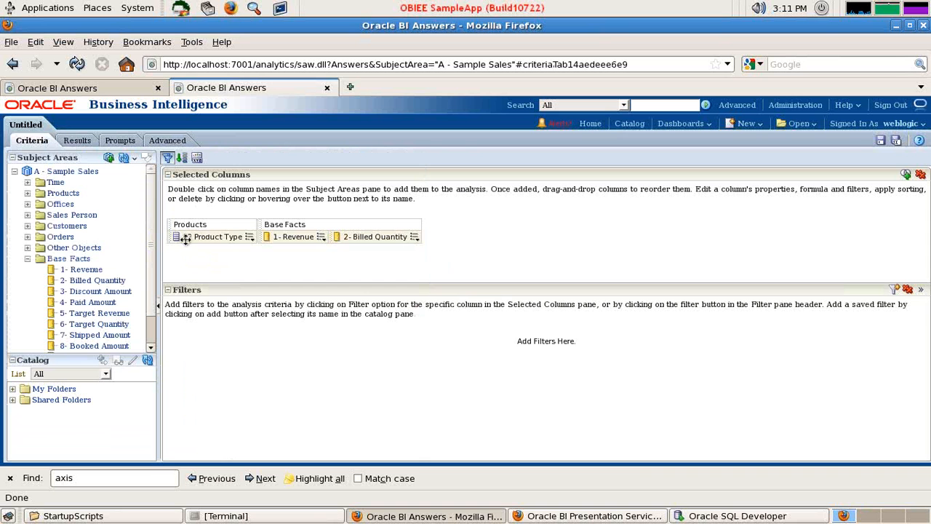
{"action": "left_click", "coordinate": [321, 237]}
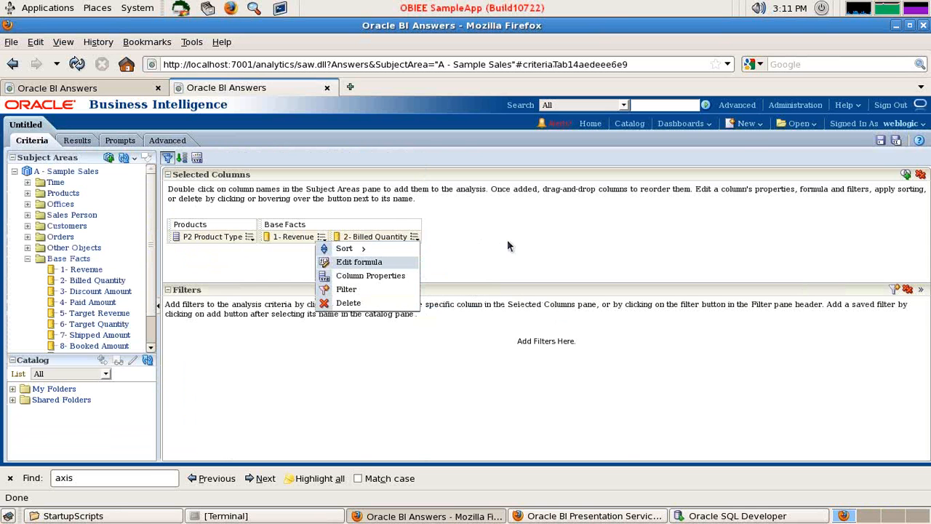
{"action": "left_click", "coordinate": [438, 245]}
{"action": "left_click", "coordinate": [446, 254]}
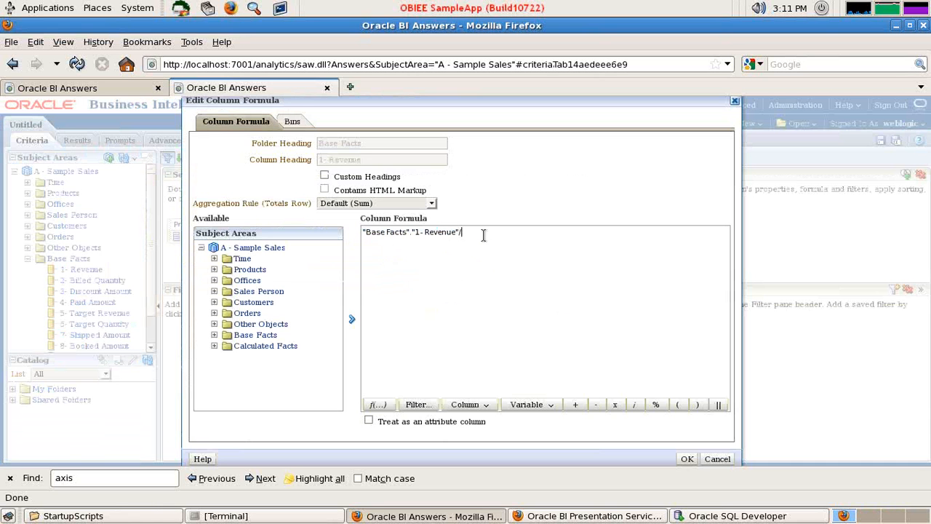
{"action": "type", "text": "/Max"}
{"action": "key", "text": "BackSpace"}
{"action": "type", "text": "Caaaase"}
{"action": "key", "text": "BackSpace"}
{"action": "key", "text": "BackSpace"}
{"action": "key", "text": "BackSpace"}
{"action": "type", "text": "se when"}
Insert P2 Product Type from Products into the revenue formula and continue the condition with "= 'LCD' Then"
{"action": "left_click", "coordinate": [216, 269]}
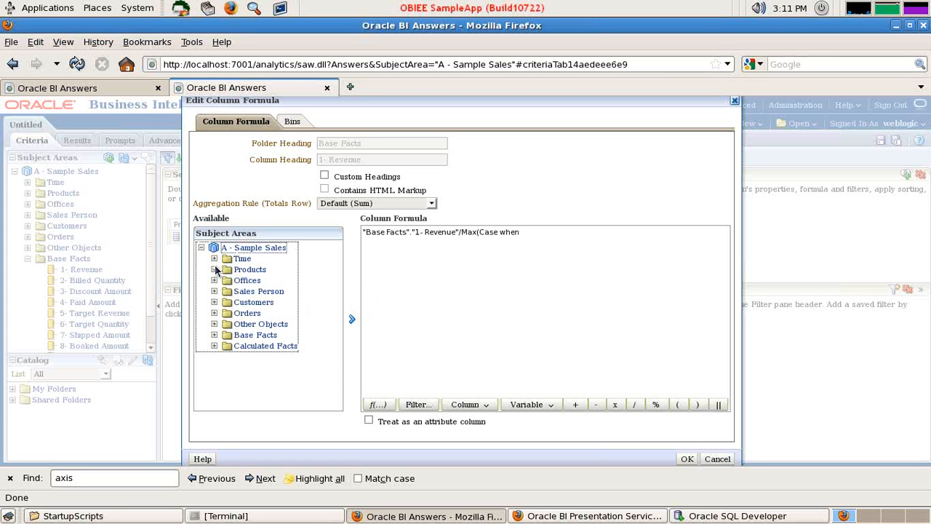
{"action": "left_click", "coordinate": [215, 270]}
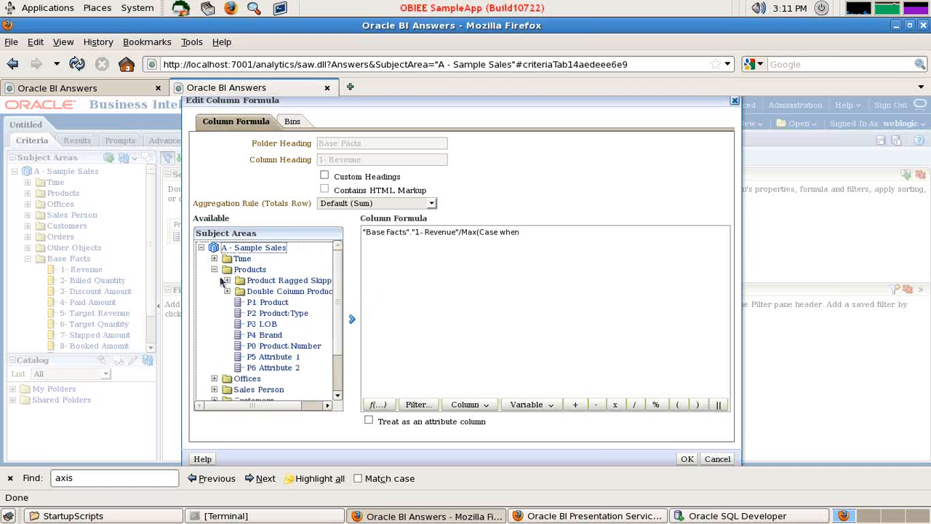
{"action": "left_click", "coordinate": [271, 314]}
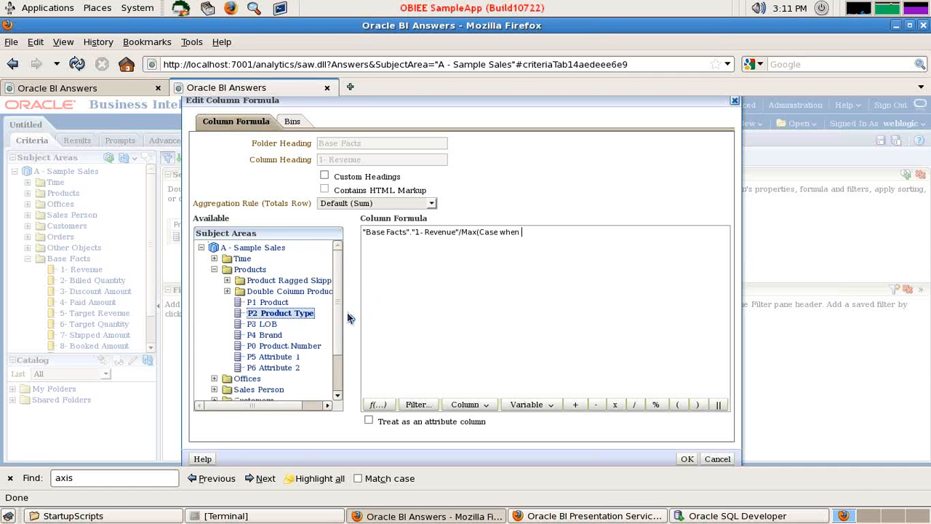
{"action": "left_click", "coordinate": [351, 318]}
{"action": "left_click", "coordinate": [646, 247]}
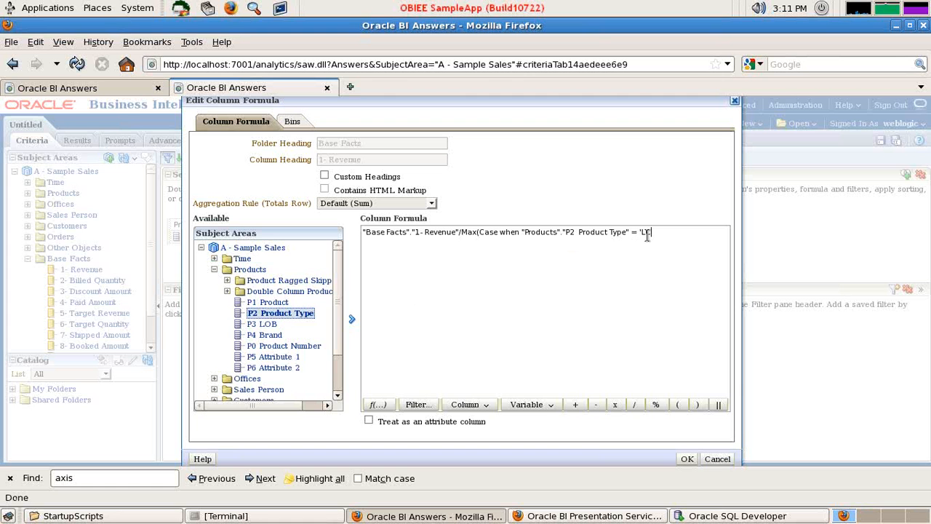
{"action": "type", "text": "= 'LCD' Then"}
Insert 1- Revenue from Base Facts after Then and finish the formula with "end)*100"
{"action": "left_click", "coordinate": [215, 270]}
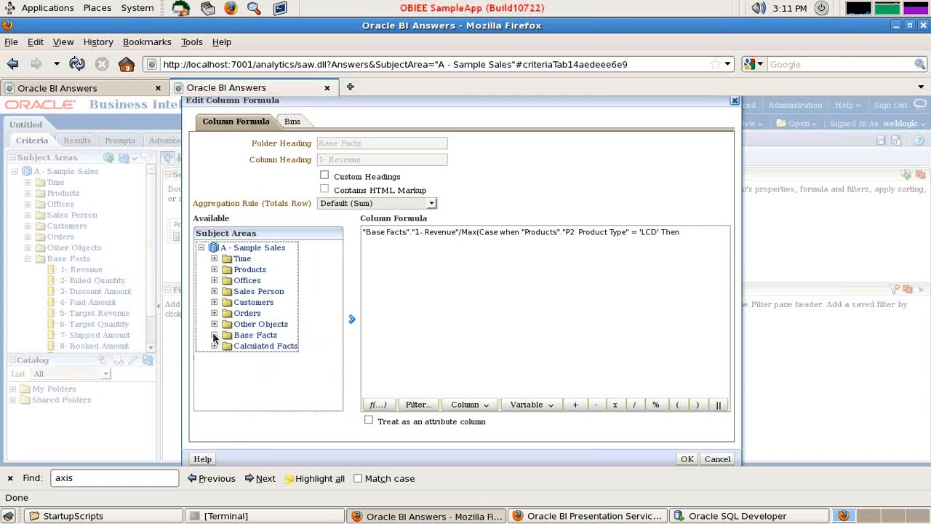
{"action": "left_click", "coordinate": [215, 334]}
{"action": "left_click", "coordinate": [267, 346]}
{"action": "left_click", "coordinate": [352, 319]}
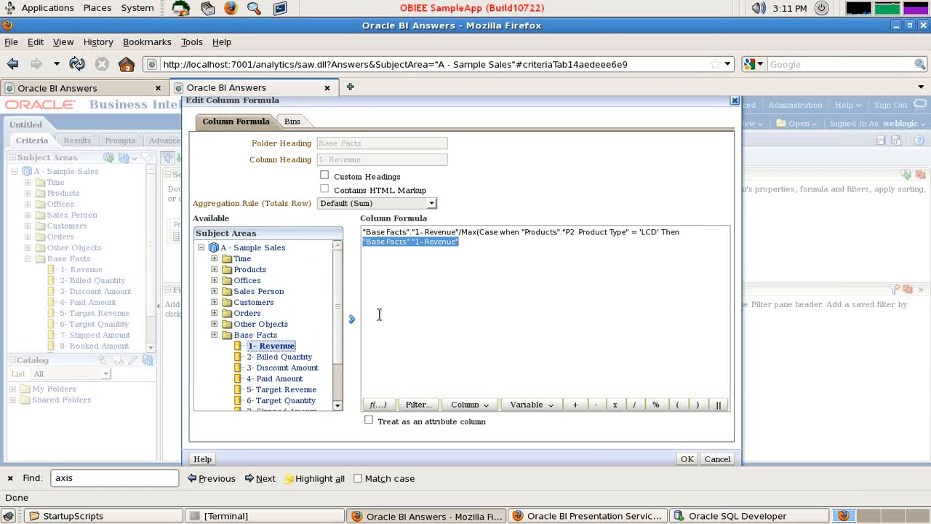
{"action": "left_click", "coordinate": [574, 266]}
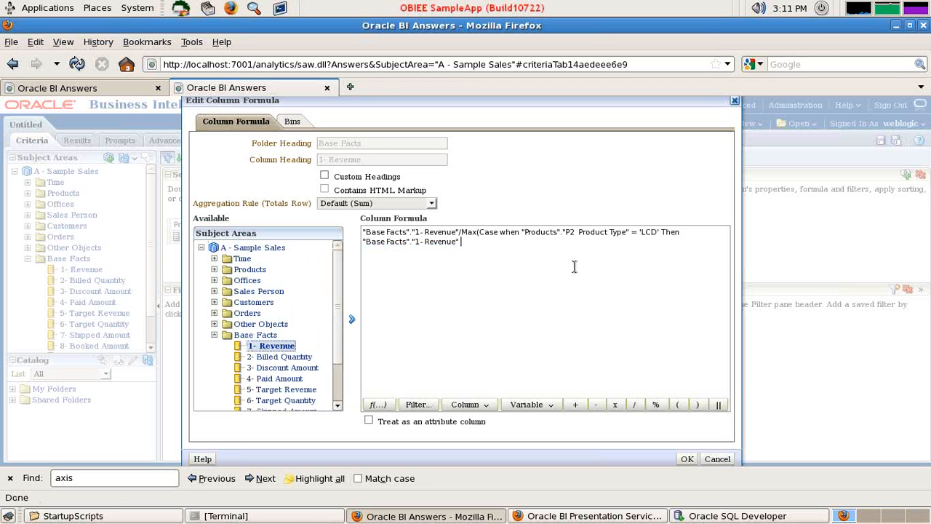
{"action": "type", "text": "end)*100"}
Enable custom headings for the revenue column and set its column heading to "Bench Mark by Revenuee"
{"action": "left_click", "coordinate": [323, 178]}
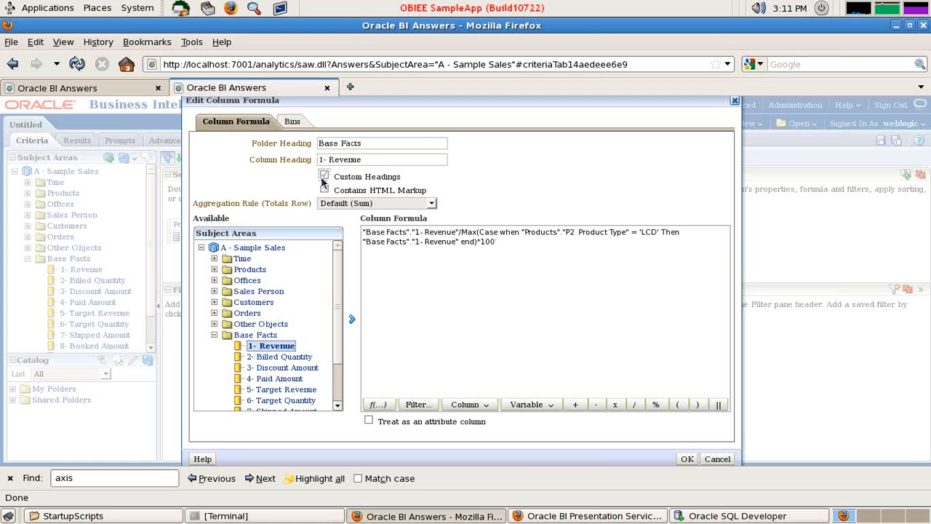
{"action": "left_click_drag", "start_coordinate": [381, 160], "coordinate": [286, 166]}
{"action": "type", "text": "B"}
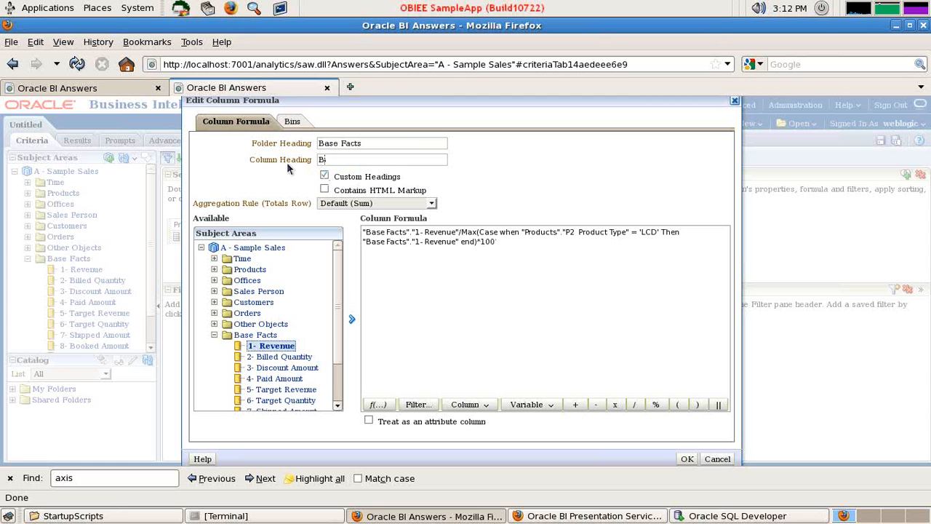
{"action": "type", "text": "ench Mark by Revenue"}
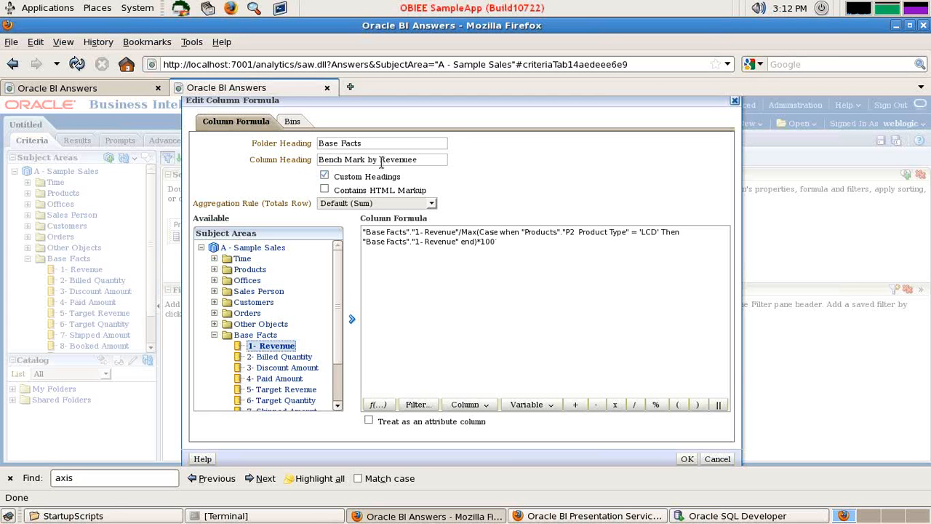
Set the revenue column's folder heading to "Bench Marking" and apply the column formula changes
{"action": "left_click_drag", "start_coordinate": [382, 144], "coordinate": [314, 146]}
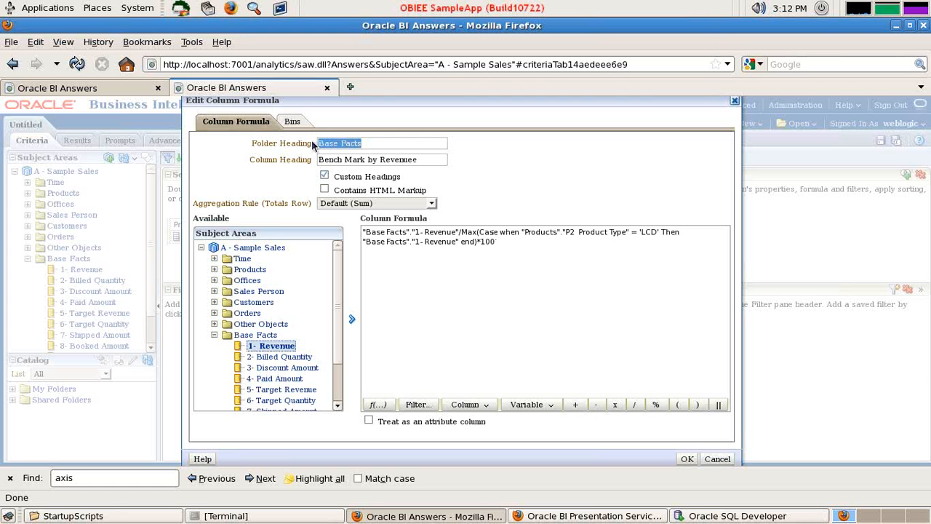
{"action": "type", "text": "Be"}
{"action": "type", "text": "nch Markm"}
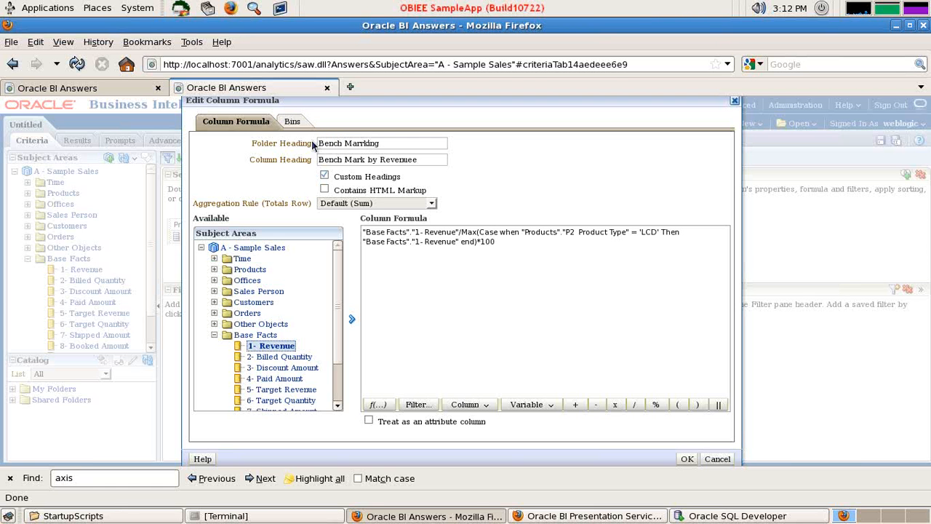
{"action": "key", "text": "BackSpace"}
{"action": "key", "text": "shift+End"}
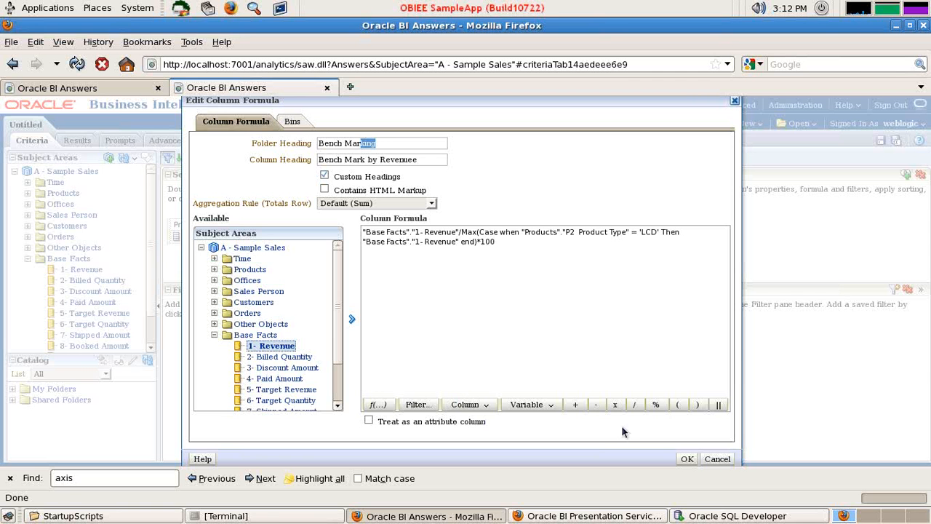
{"action": "left_click", "coordinate": [685, 460]}
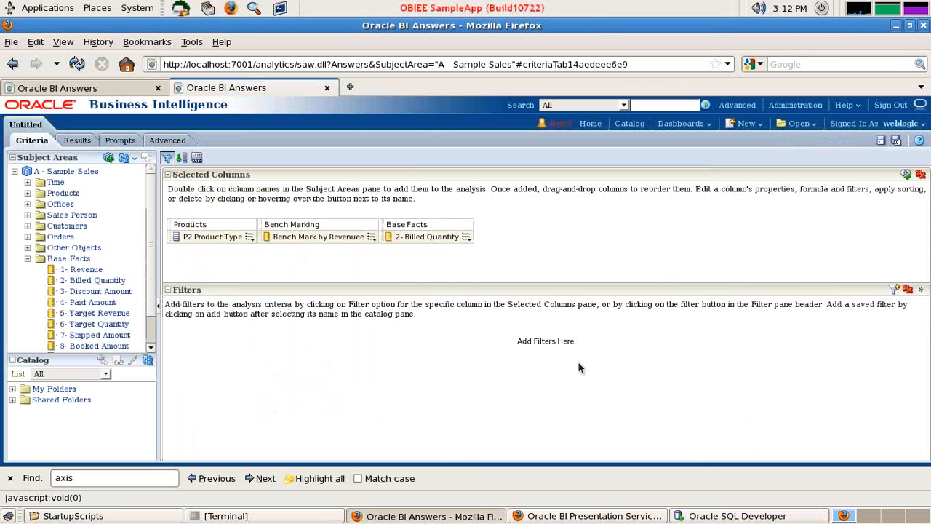
Edit the 2- Billed Quantity column's formula, appending "/max(Case When" after the quantity measure
{"action": "left_click", "coordinate": [467, 237]}
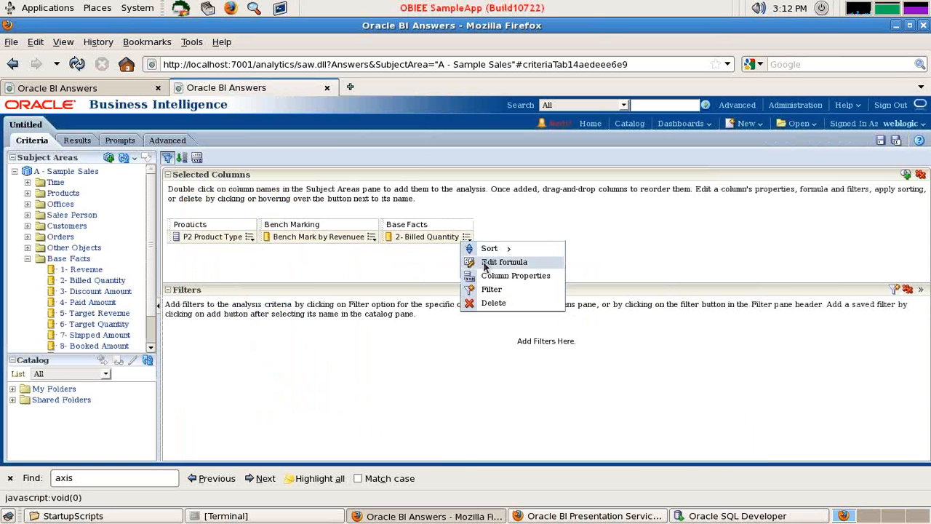
{"action": "left_click", "coordinate": [474, 259]}
{"action": "left_click", "coordinate": [480, 232]}
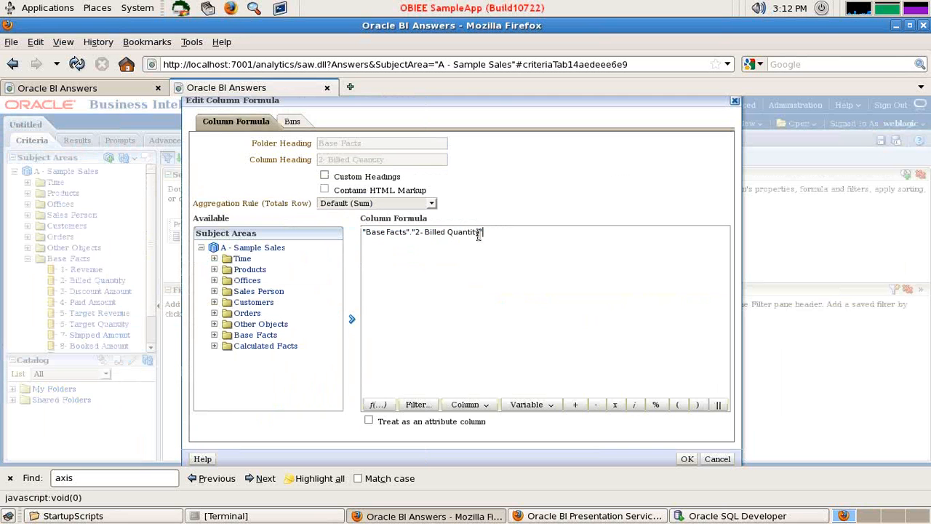
{"action": "type", "text": "/Case Chen"}
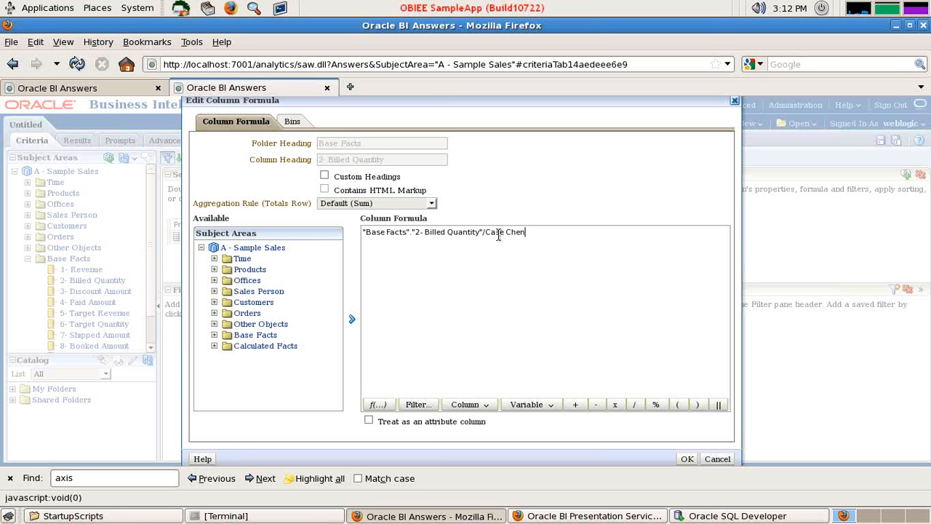
{"action": "key", "text": "BackSpace"}
{"action": "key", "text": "BackSpace"}
{"action": "key", "text": "BackSpace"}
{"action": "type", "text": "W"}
{"action": "type", "text": "ma"}
{"action": "type", "text": "("}
Insert P2 Product Type from Products into the billed quantity formula, followed by "= 'LCD' Then"
{"action": "left_click", "coordinate": [215, 269]}
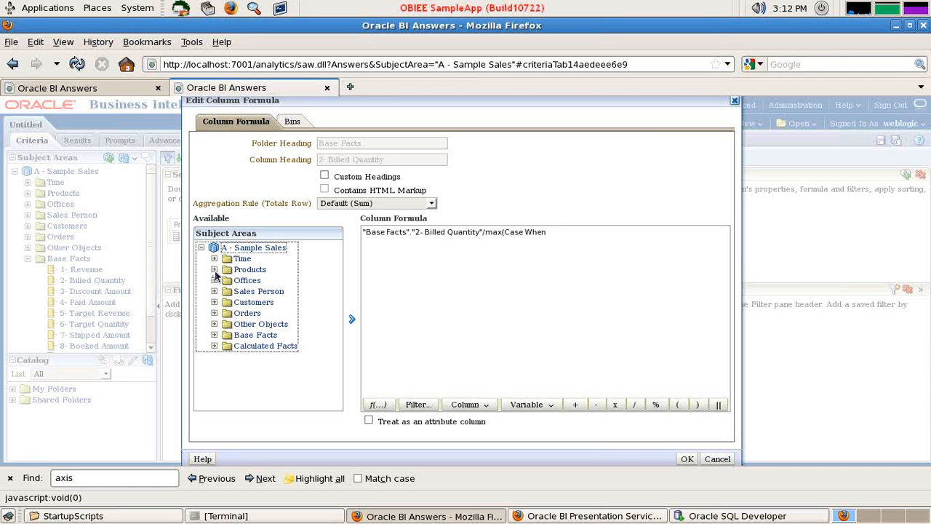
{"action": "left_click", "coordinate": [215, 269]}
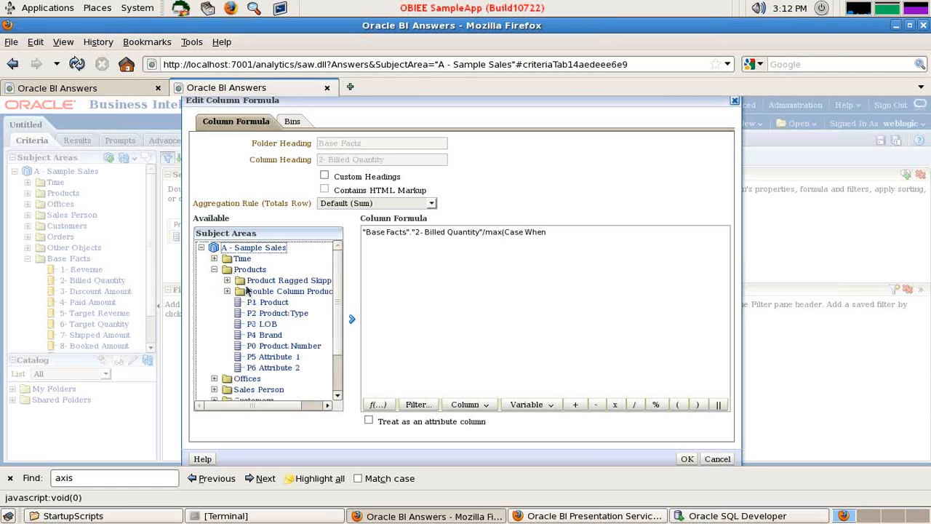
{"action": "left_click", "coordinate": [286, 318]}
{"action": "left_click", "coordinate": [352, 319]}
{"action": "left_click", "coordinate": [663, 232]}
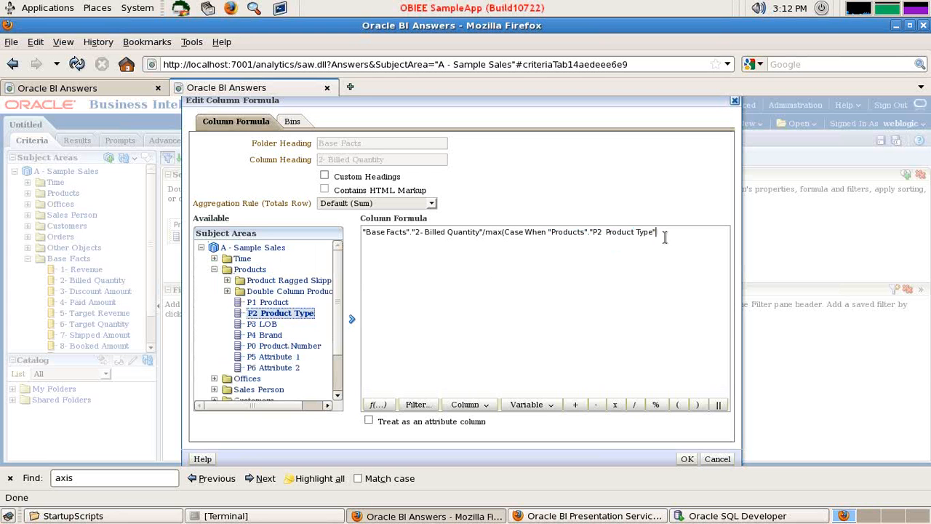
{"action": "type", "text": "= 'LCD' Then"}
Insert 2- Billed Quantity from Base Facts after Then and complete the formula with "end)*100"
{"action": "left_click", "coordinate": [214, 269]}
{"action": "left_click", "coordinate": [214, 334]}
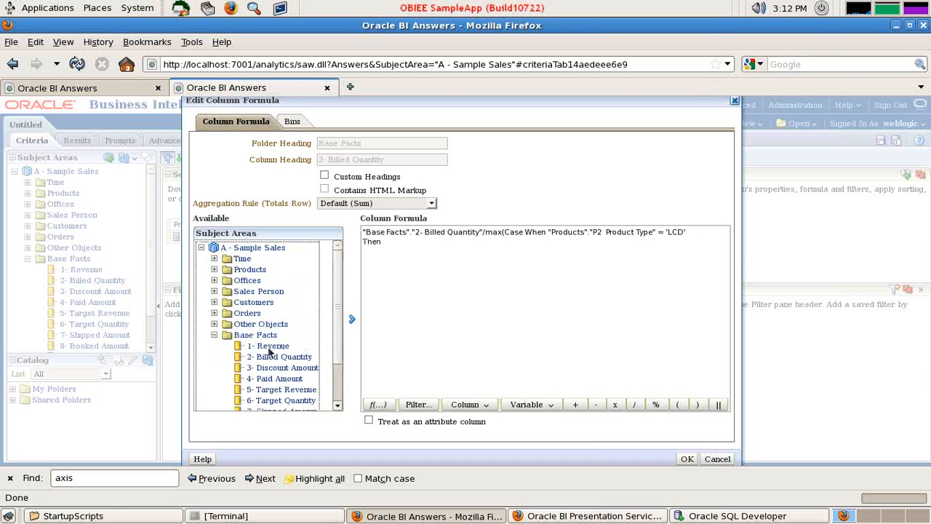
{"action": "left_click", "coordinate": [279, 357]}
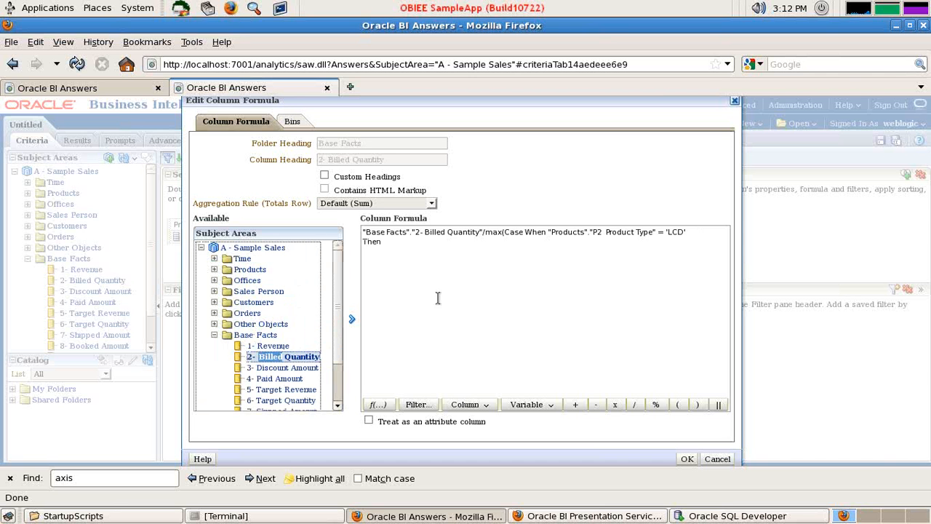
{"action": "left_click", "coordinate": [353, 321]}
{"action": "left_click", "coordinate": [386, 243]}
{"action": "left_click", "coordinate": [509, 244]}
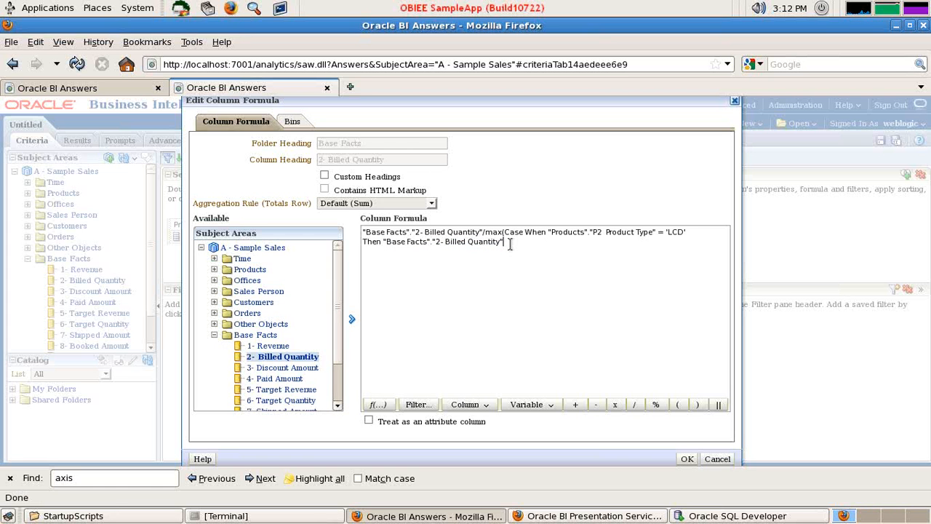
{"action": "type", "text": "end)*100"}
Enable custom headings for the billed quantity column and set its column heading to "Bench Marking by Billeed Qty"
{"action": "left_click", "coordinate": [325, 175]}
{"action": "left_click_drag", "start_coordinate": [399, 160], "coordinate": [301, 161]}
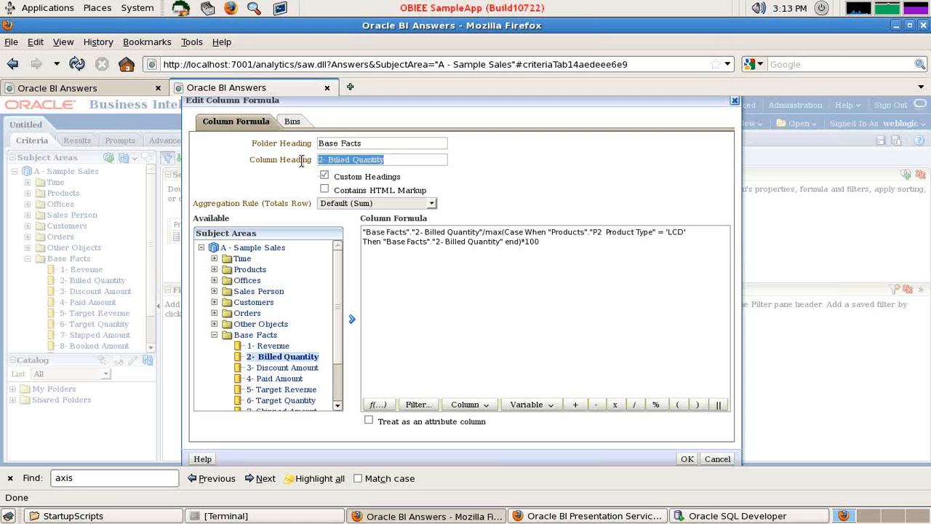
{"action": "type", "text": "M"}
{"action": "key", "text": "BackSpace"}
{"action": "key", "text": "BackSpace"}
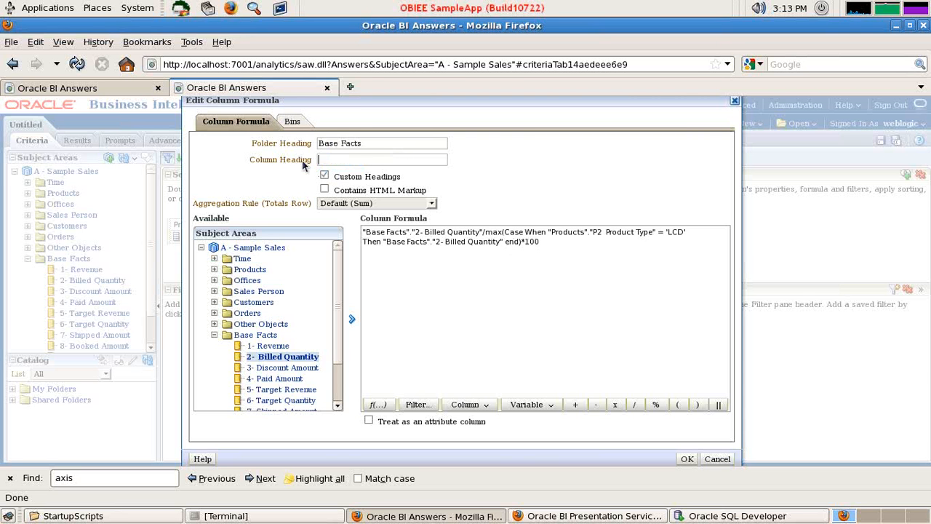
{"action": "type", "text": "Bench Marking by Bill"}
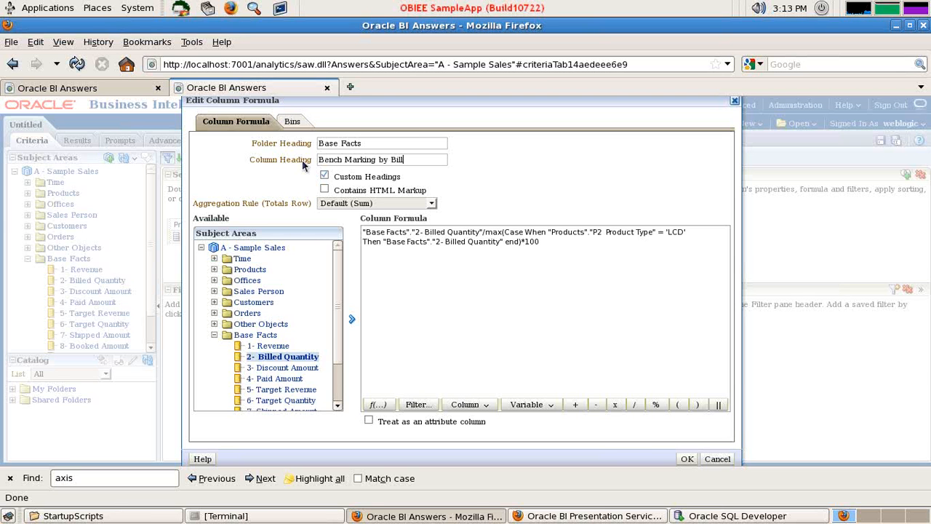
{"action": "type", "text": "eed  Qtr"}
{"action": "key", "text": "BackSpace"}
{"action": "type", "text": "y"}
Set the billed quantity column's folder heading to "Bench Marking" and apply the column formula changes
{"action": "left_click_drag", "start_coordinate": [371, 143], "coordinate": [291, 144]}
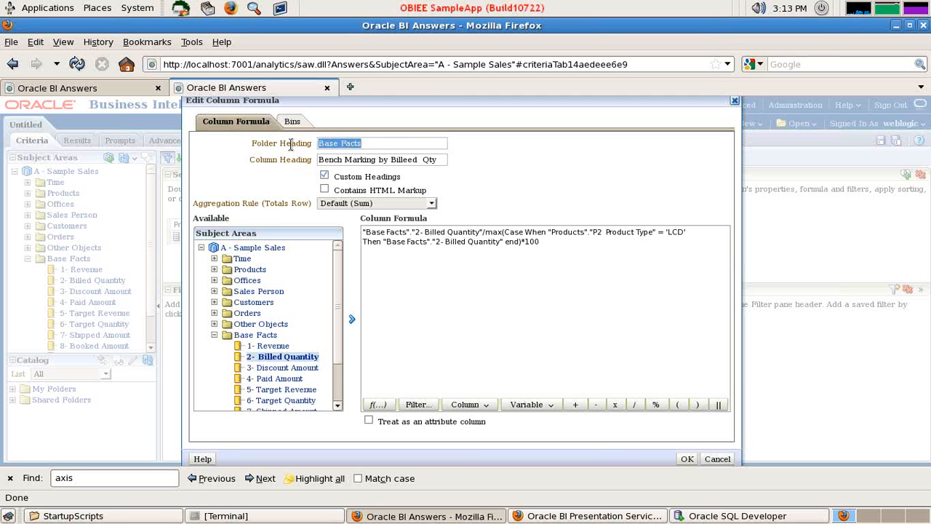
{"action": "type", "text": "Bench Mark"}
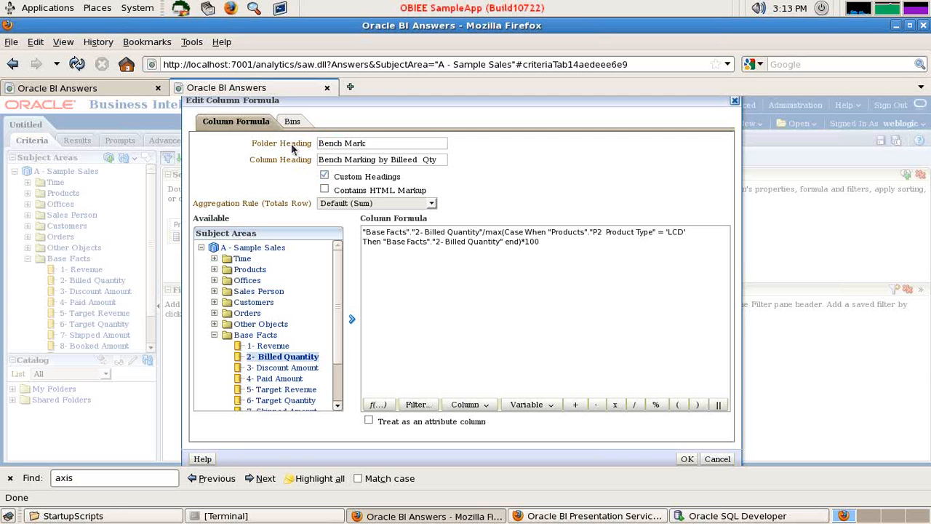
{"action": "type", "text": "ing"}
{"action": "left_click", "coordinate": [685, 459]}
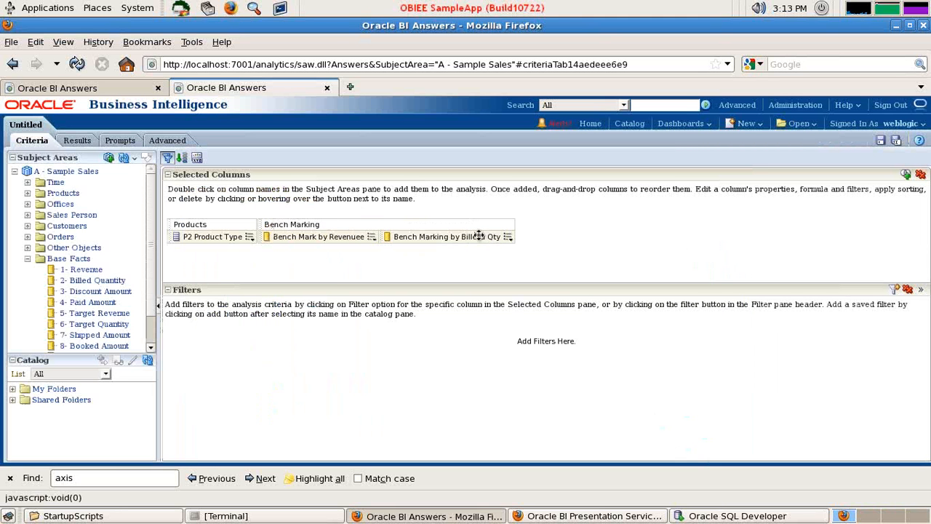
Correct the billed quantity column's heading to "Bench Marking by Billed Qty" and check the results table
{"action": "left_click", "coordinate": [507, 238]}
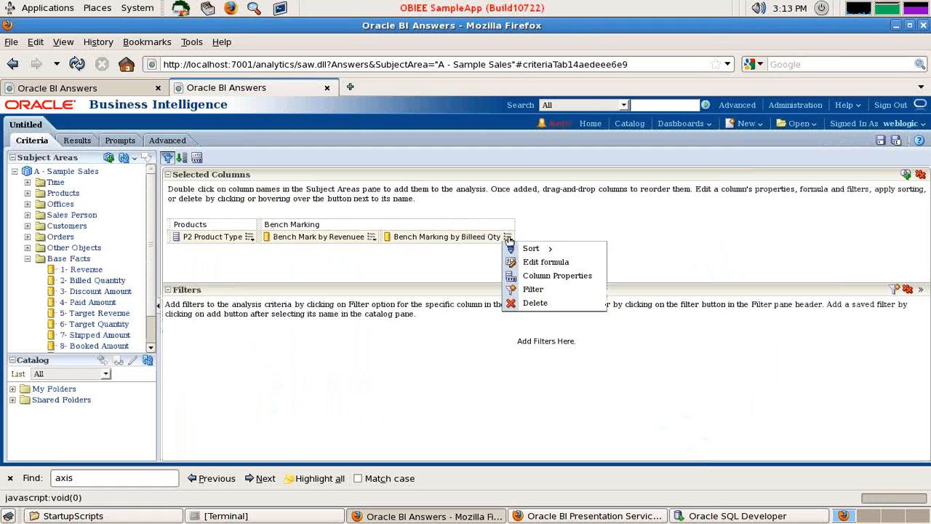
{"action": "left_click", "coordinate": [535, 263]}
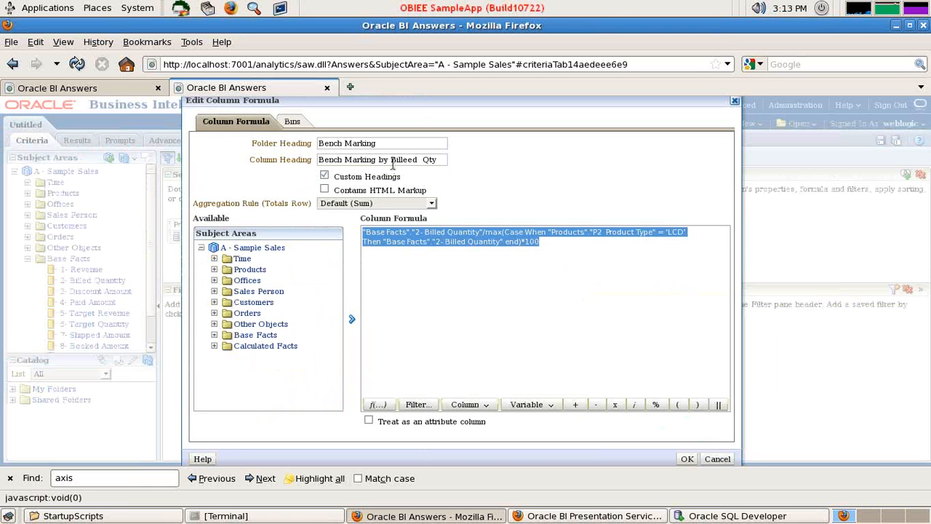
{"action": "left_click", "coordinate": [406, 159]}
{"action": "key", "text": "BackSpace"}
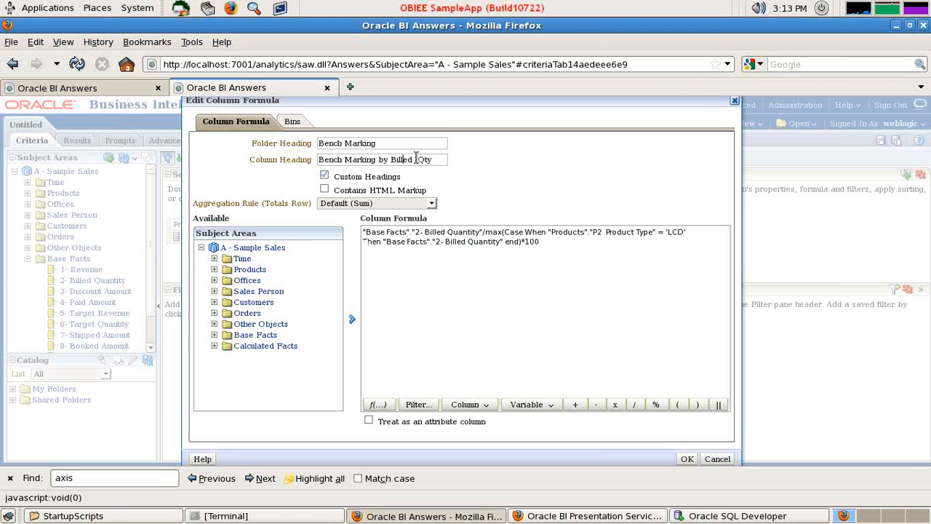
{"action": "left_click", "coordinate": [687, 458]}
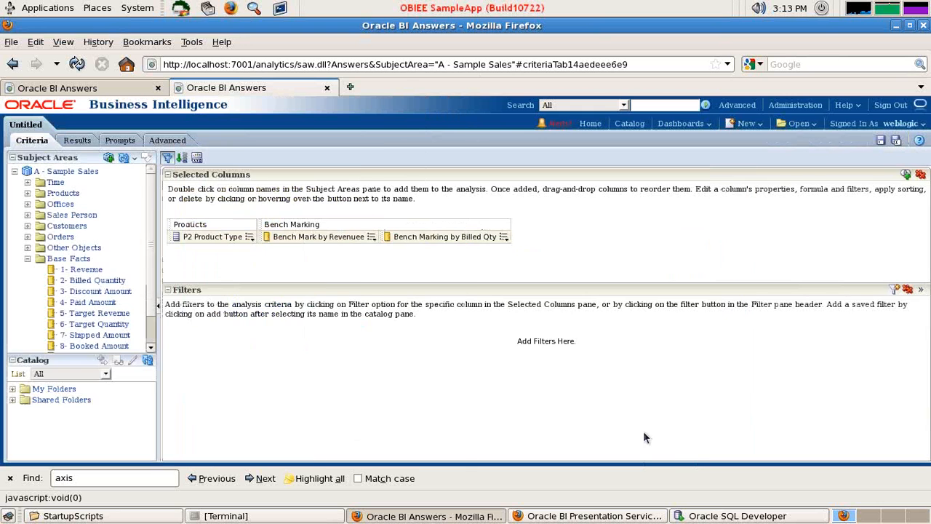
{"action": "left_click", "coordinate": [76, 140]}
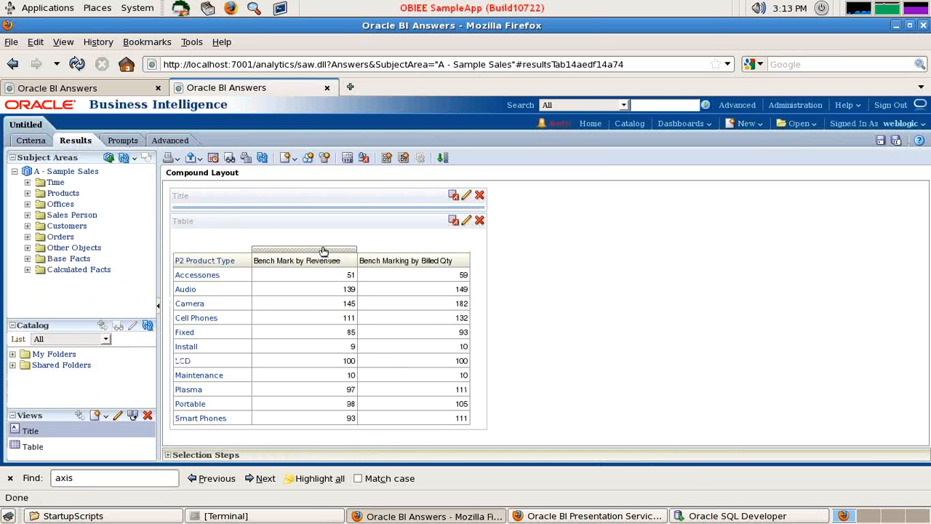
{"action": "left_click", "coordinate": [31, 140]}
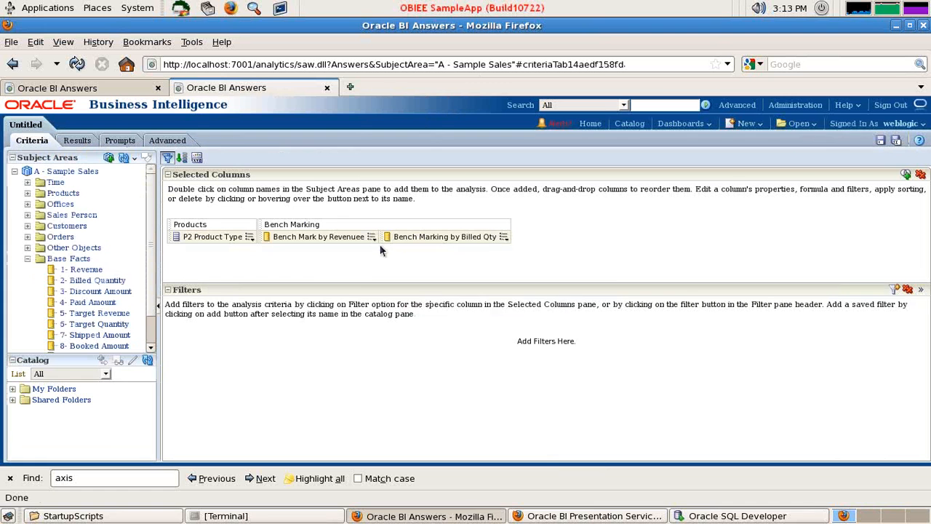
Sort the analysis by Bench Mark by Revenuee in descending order and check the order in the results
{"action": "left_click", "coordinate": [372, 237]}
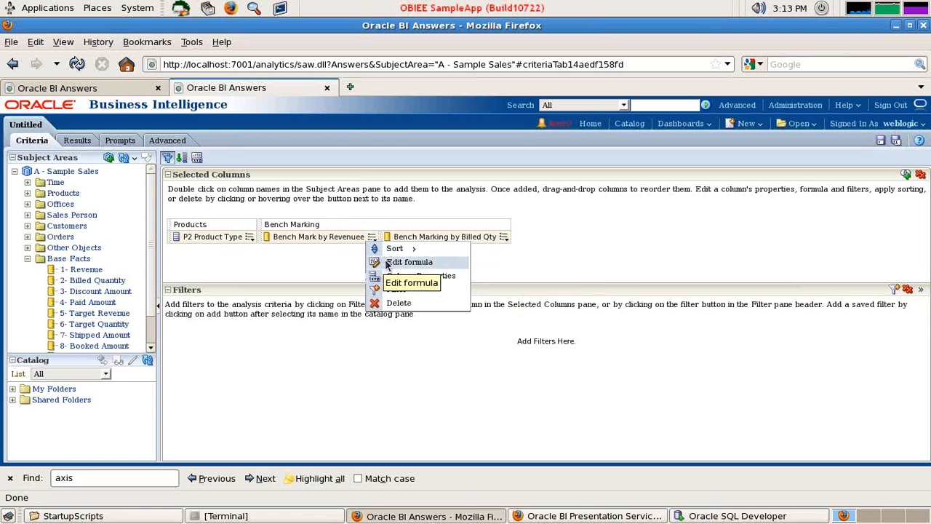
{"action": "mouse_move", "coordinate": [397, 249]}
{"action": "left_click", "coordinate": [486, 264]}
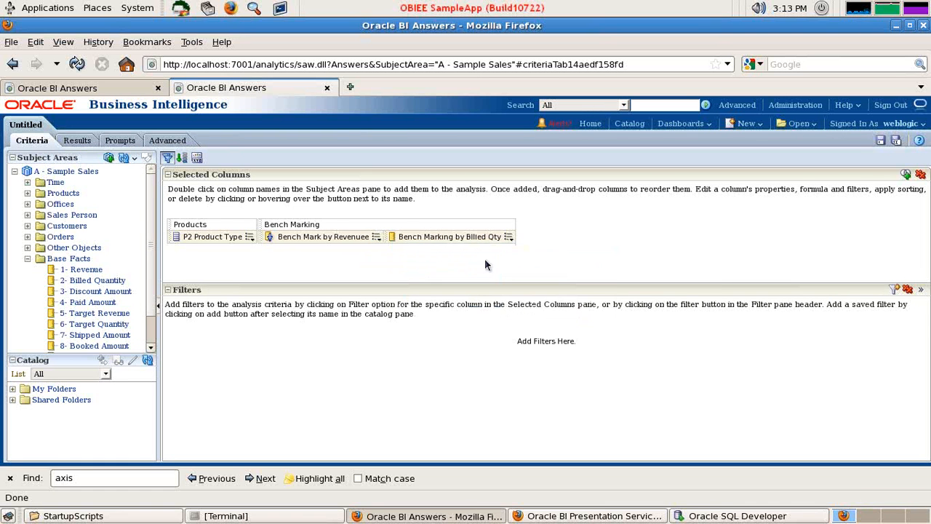
{"action": "left_click", "coordinate": [77, 139]}
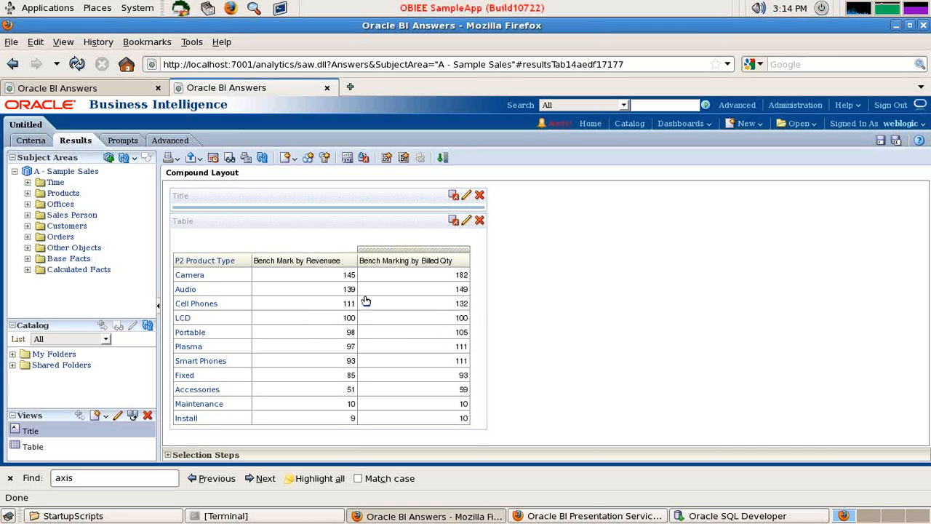
{"action": "left_click", "coordinate": [40, 147]}
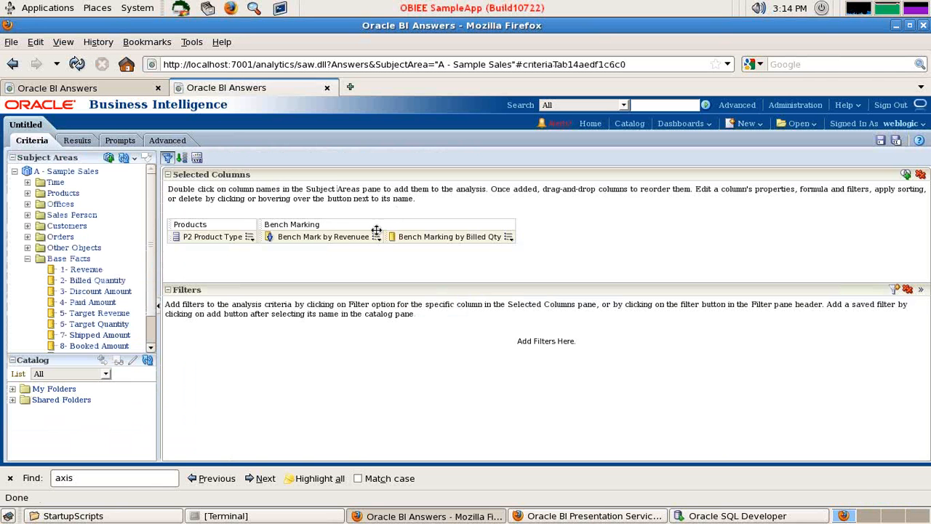
{"action": "left_click", "coordinate": [377, 238]}
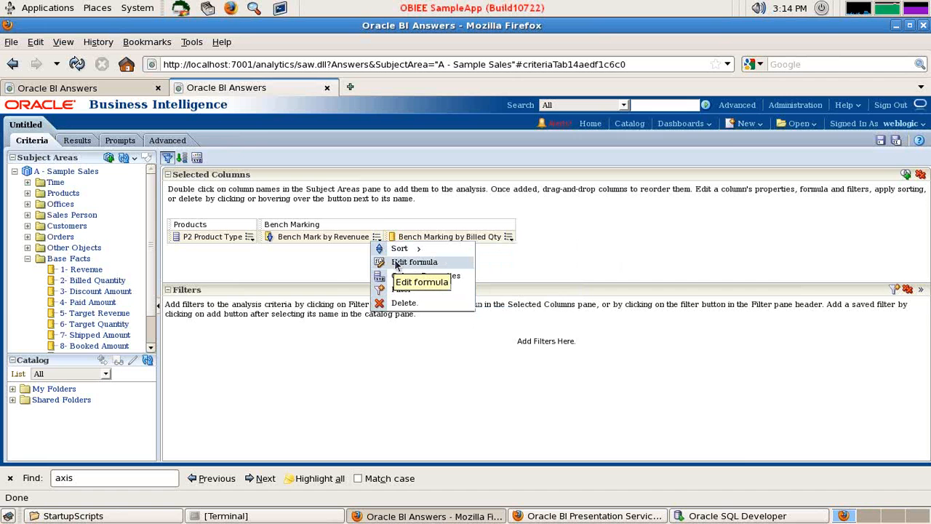
{"action": "left_click", "coordinate": [396, 266]}
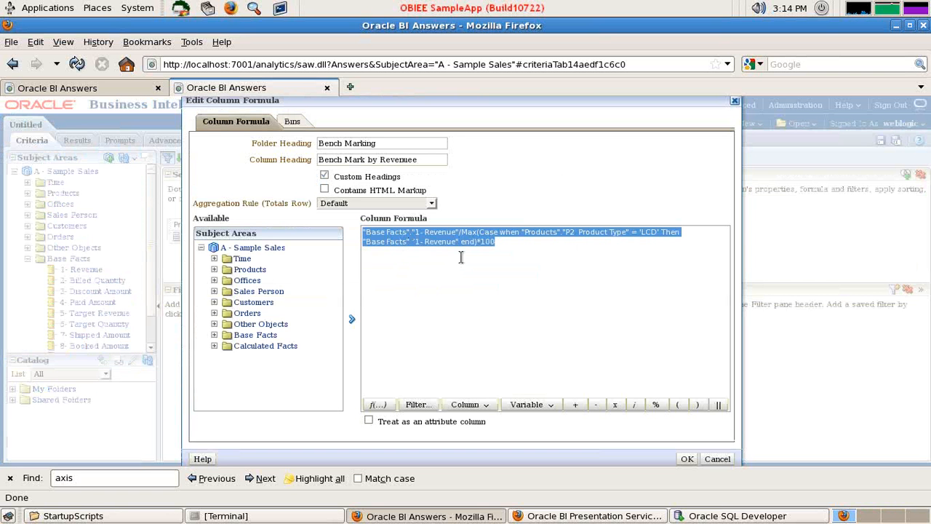
{"action": "left_click", "coordinate": [714, 459]}
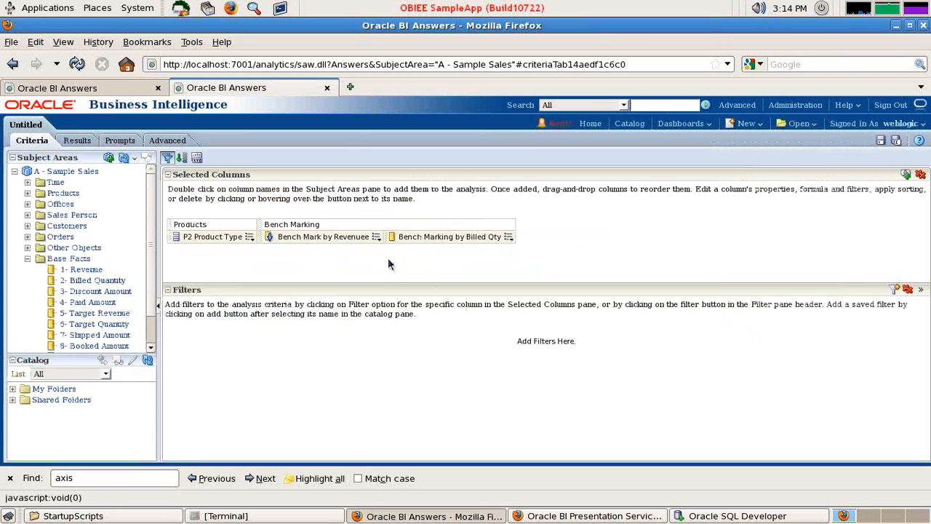
Add a conditional format to the Bench Mark by Revenuee column for its own values equal to 100
{"action": "left_click", "coordinate": [377, 238]}
{"action": "left_click", "coordinate": [397, 278]}
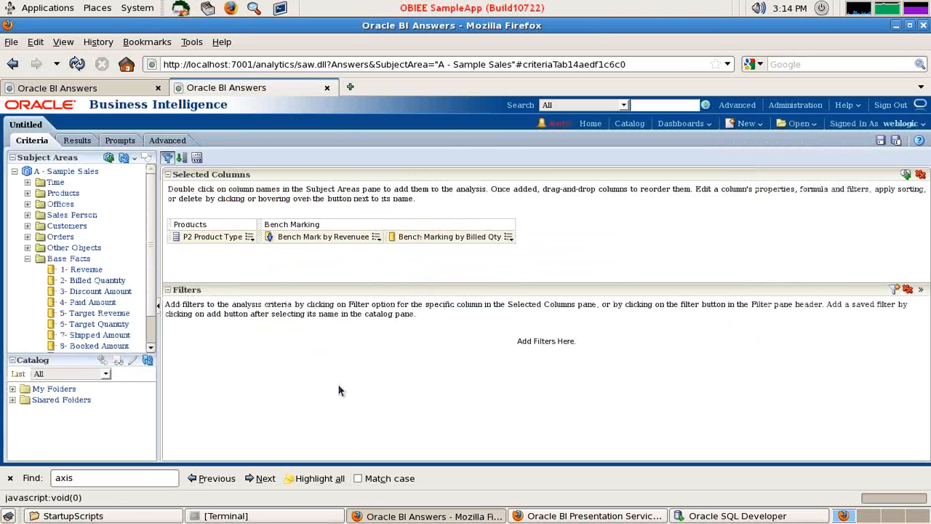
{"action": "left_click", "coordinate": [477, 124]}
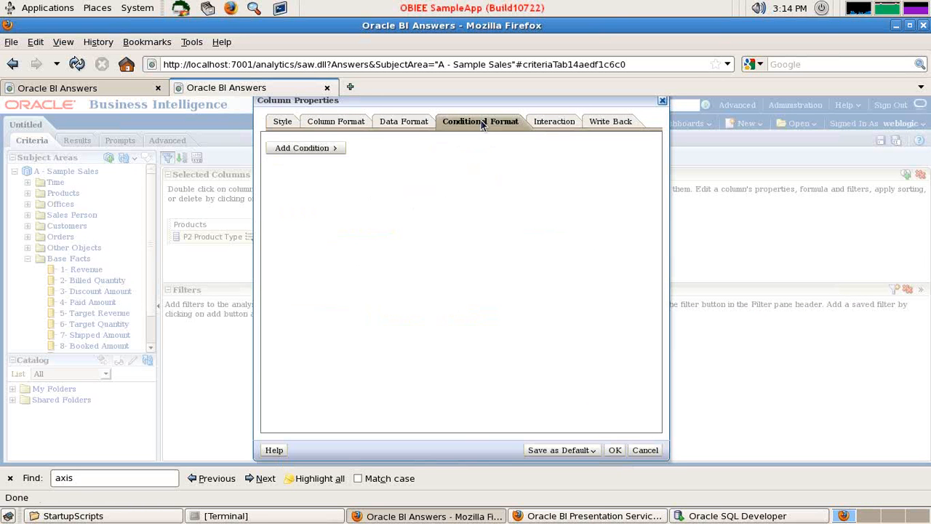
{"action": "left_click", "coordinate": [330, 148]}
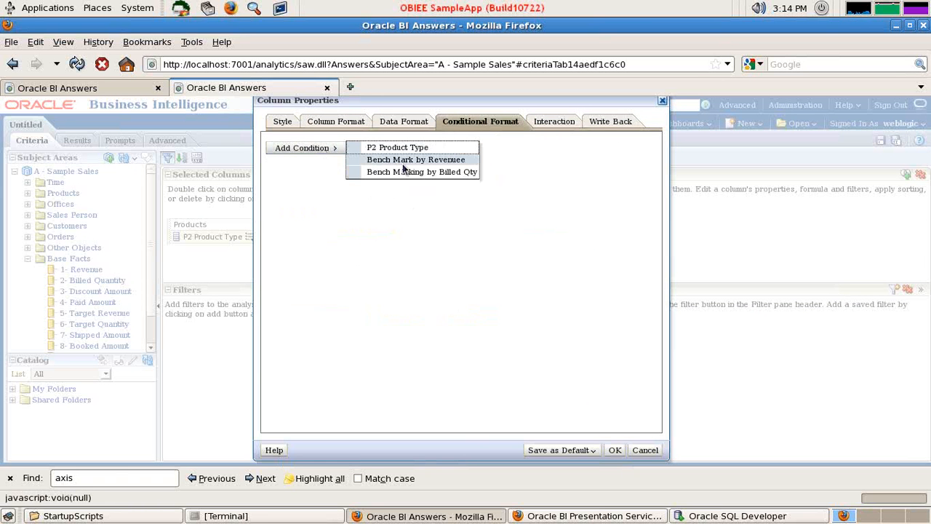
{"action": "left_click", "coordinate": [409, 162]}
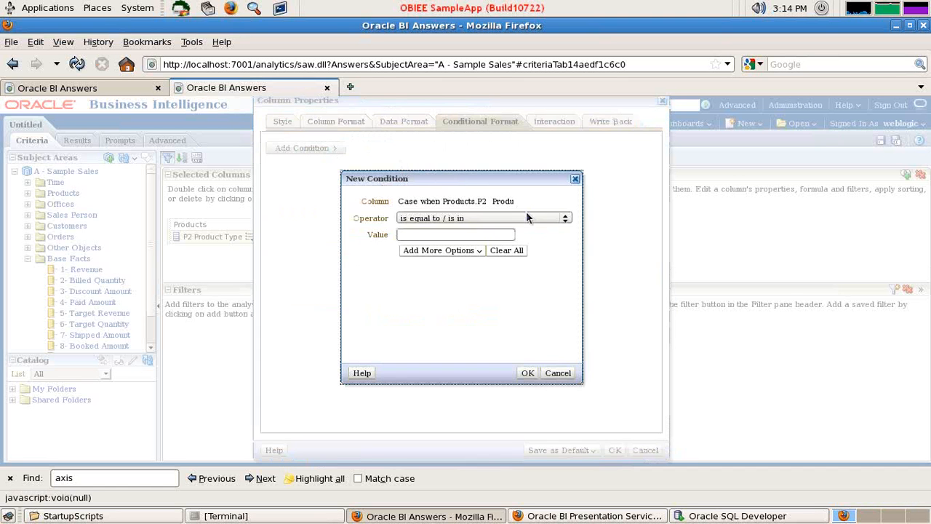
{"action": "left_click", "coordinate": [461, 234]}
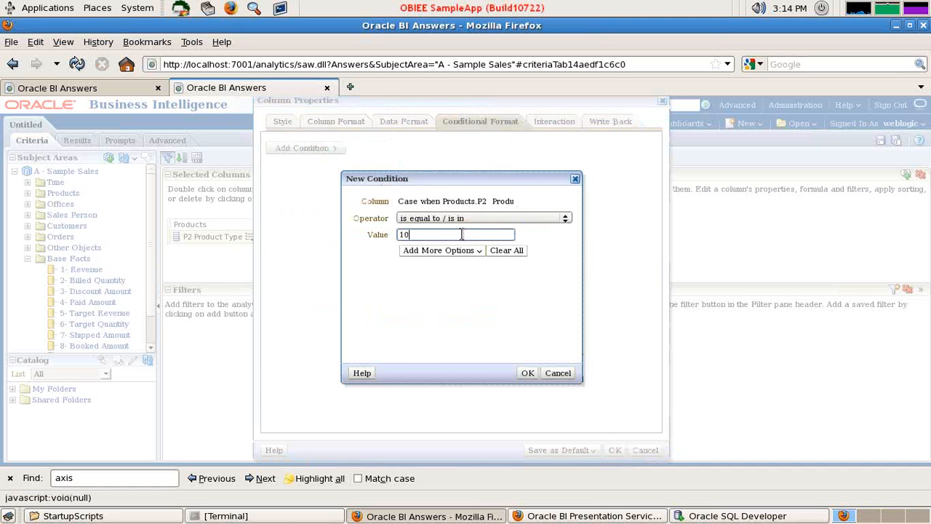
{"action": "left_click", "coordinate": [458, 252]}
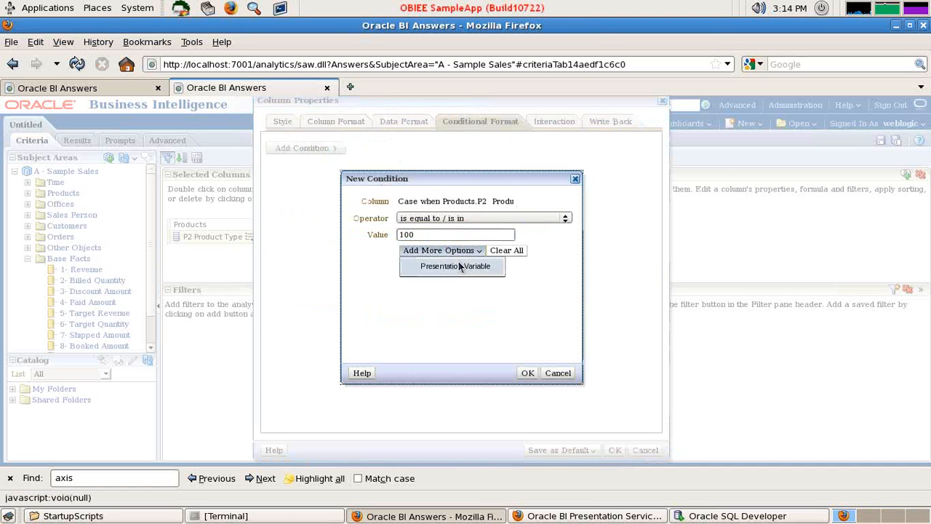
{"action": "left_click", "coordinate": [528, 373]}
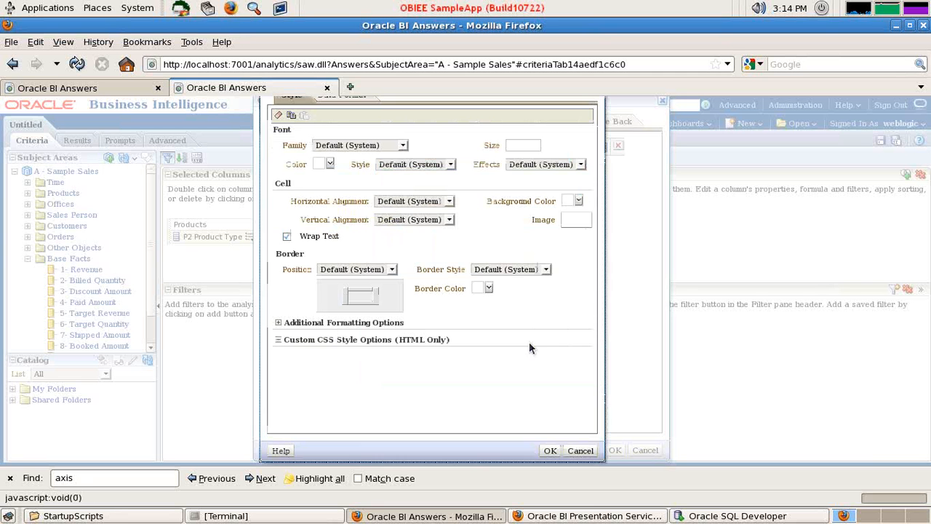
Format the equal-to-100 condition with borders on all sides in red #CC3333
{"action": "left_click", "coordinate": [360, 302]}
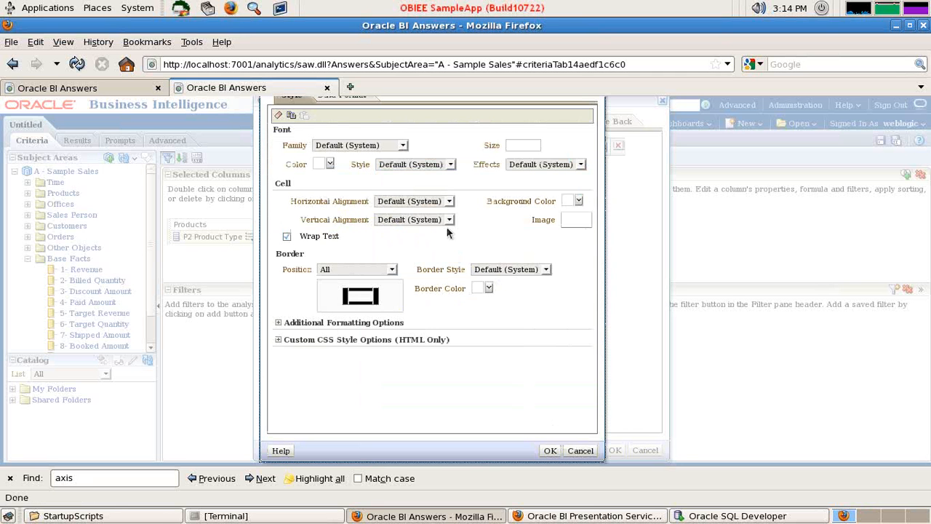
{"action": "left_click", "coordinate": [488, 288]}
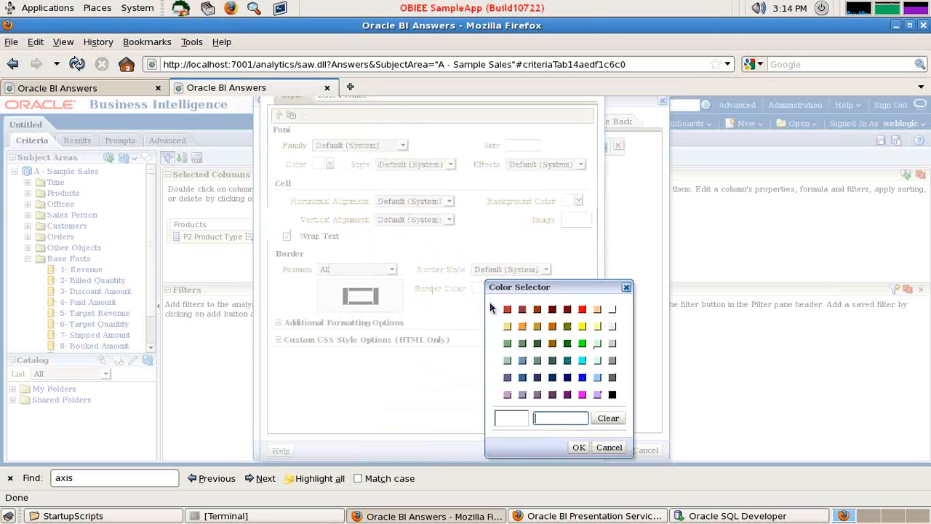
{"action": "left_click", "coordinate": [507, 309]}
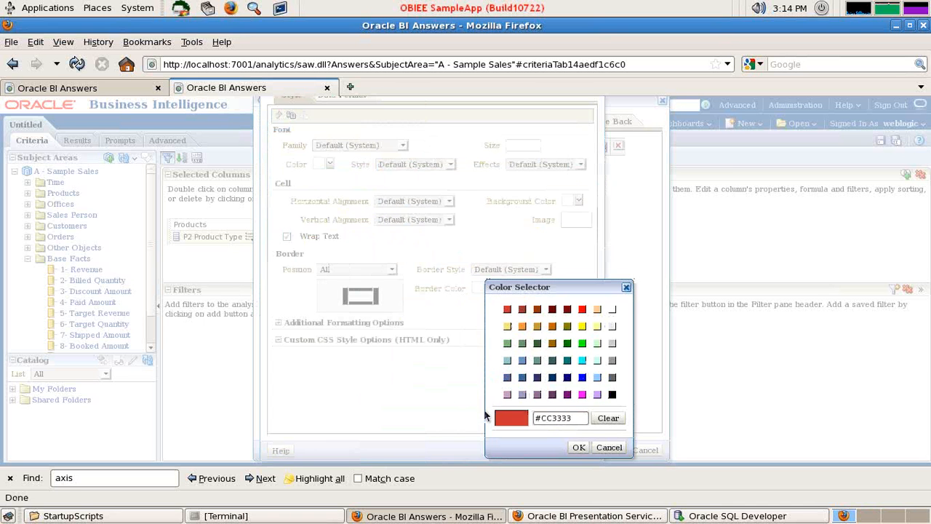
{"action": "left_click", "coordinate": [578, 446]}
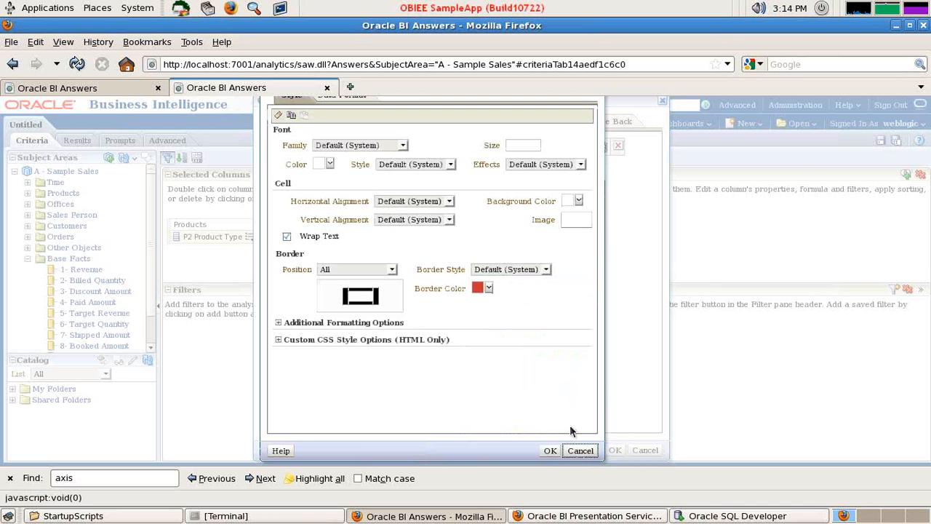
{"action": "left_click", "coordinate": [548, 450]}
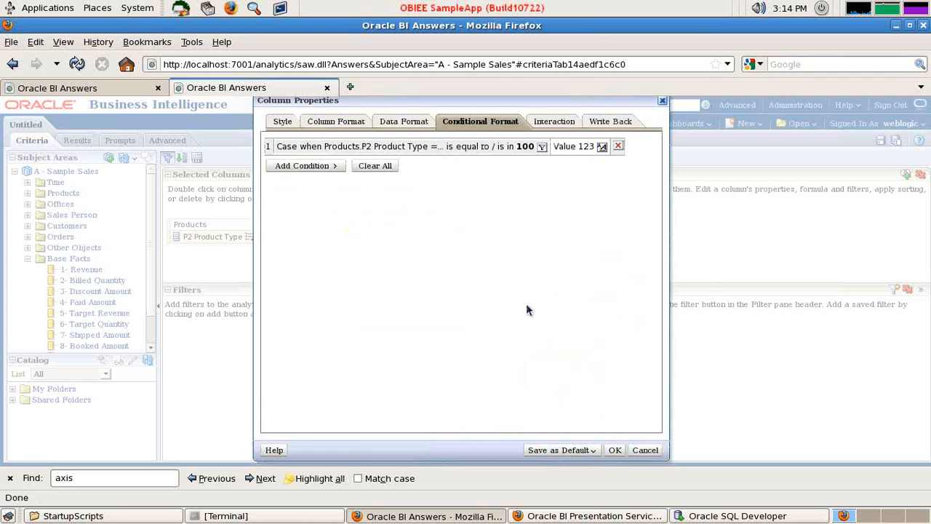
Add a second condition for Bench Mark by Revenuee values greater than 100
{"action": "left_click", "coordinate": [336, 168]}
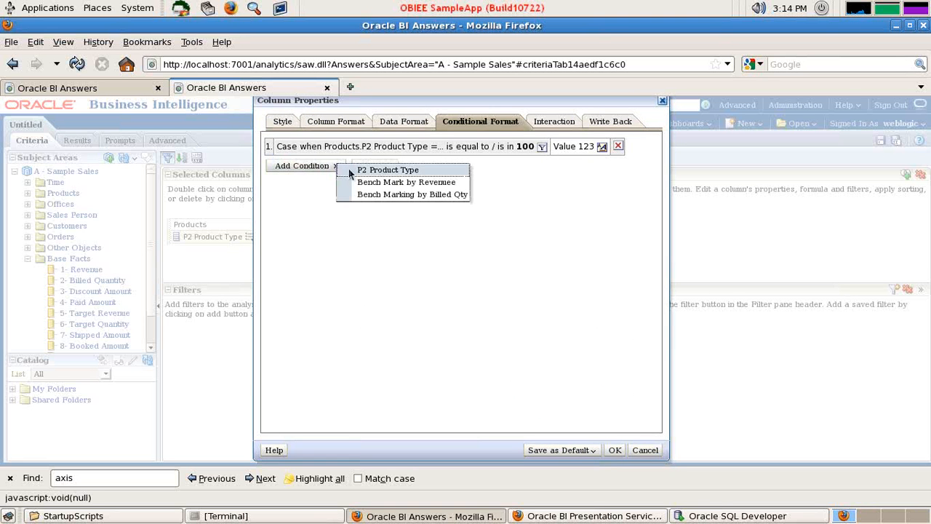
{"action": "left_click", "coordinate": [385, 170]}
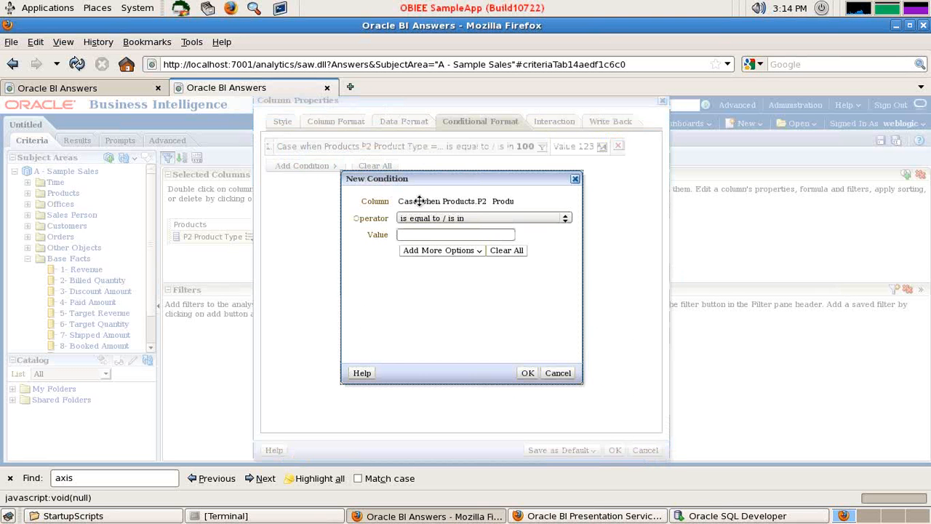
{"action": "left_click", "coordinate": [470, 218]}
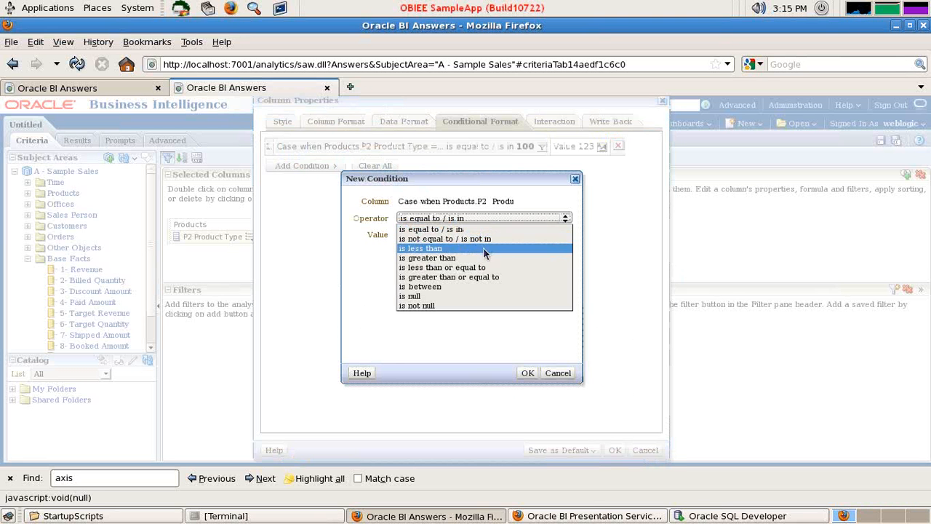
{"action": "left_click", "coordinate": [445, 256]}
{"action": "left_click", "coordinate": [446, 235]}
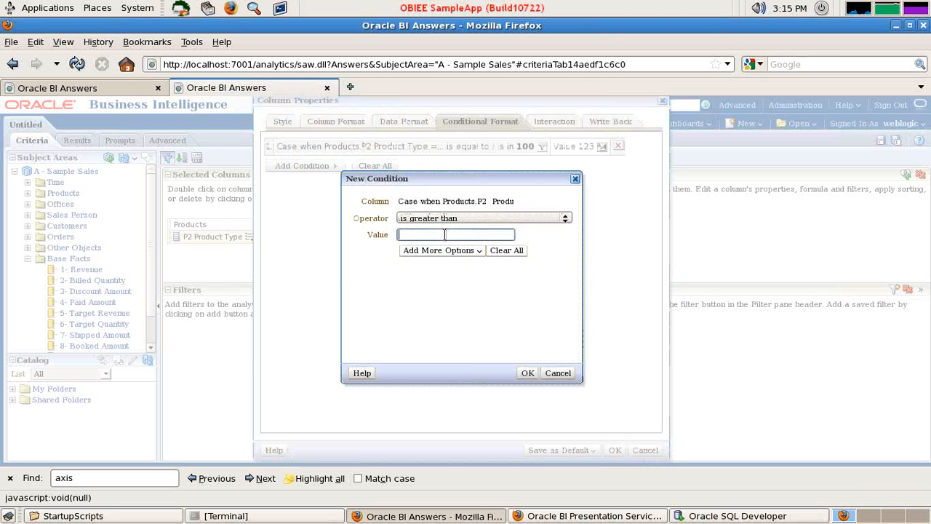
{"action": "type", "text": "100"}
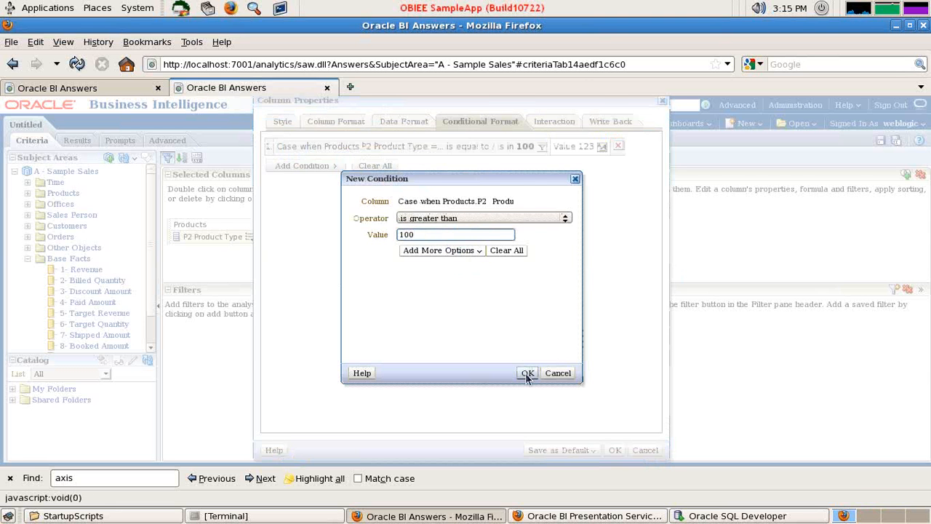
{"action": "left_click", "coordinate": [527, 373]}
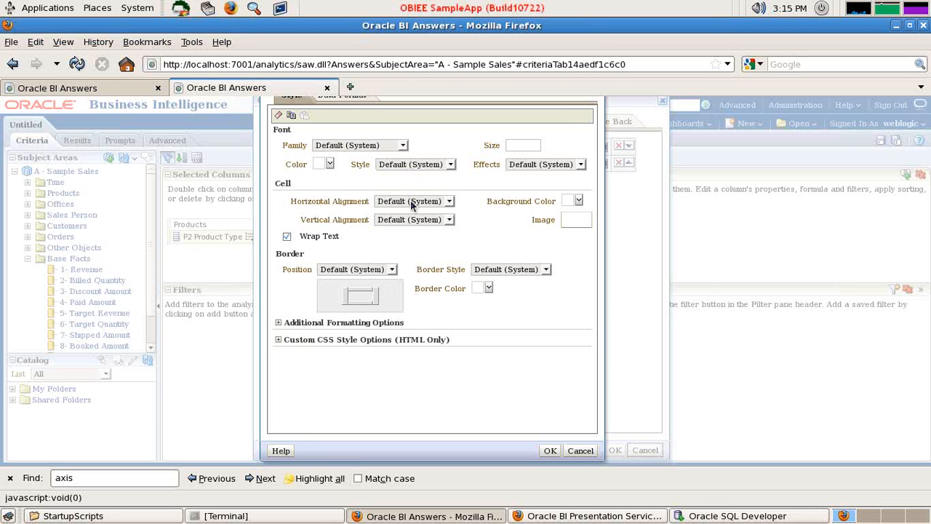
Give the greater-than-100 condition a green #7EB679 cell background and apply its format
{"action": "left_click", "coordinate": [579, 201]}
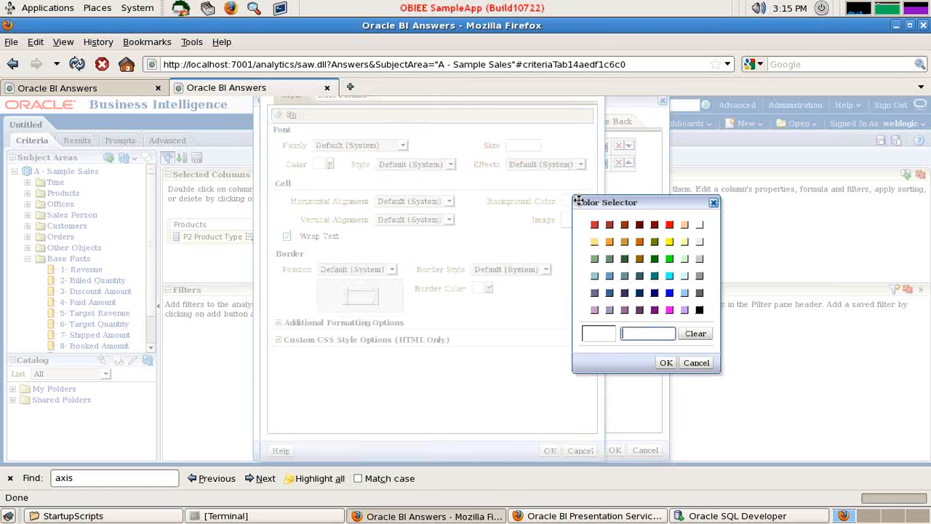
{"action": "left_click", "coordinate": [594, 259]}
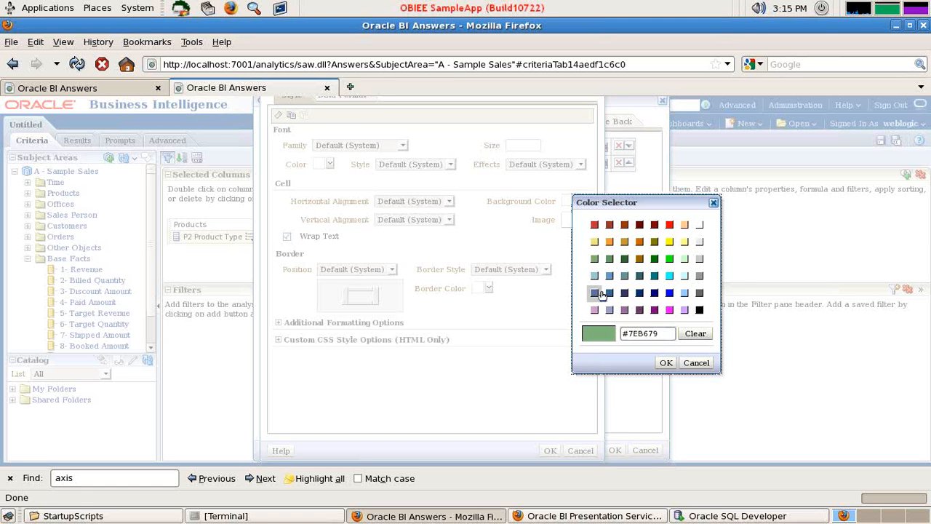
{"action": "left_click", "coordinate": [665, 363]}
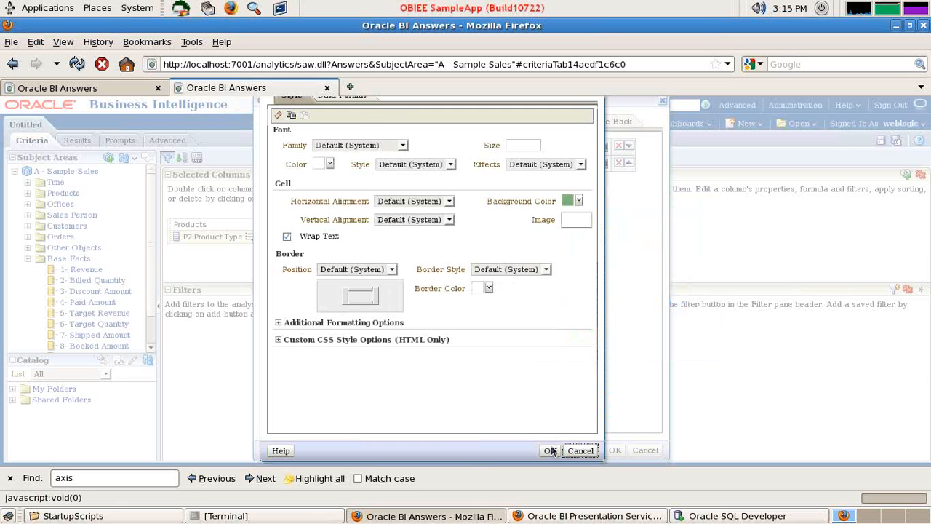
{"action": "key", "text": "Return"}
Add a third condition for Bench Mark by Revenuee values less than 100
{"action": "left_click", "coordinate": [320, 182]}
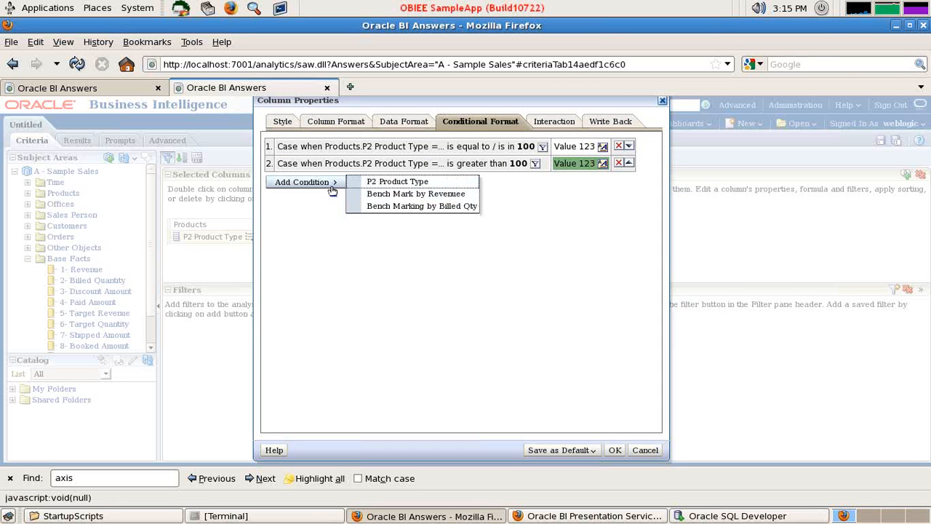
{"action": "left_click", "coordinate": [436, 182]}
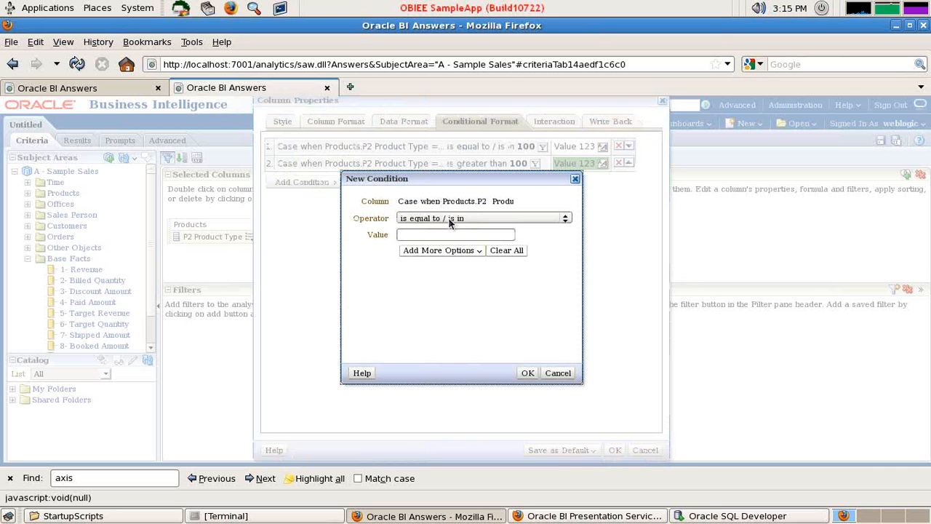
{"action": "left_click", "coordinate": [449, 217]}
{"action": "left_click", "coordinate": [439, 268]}
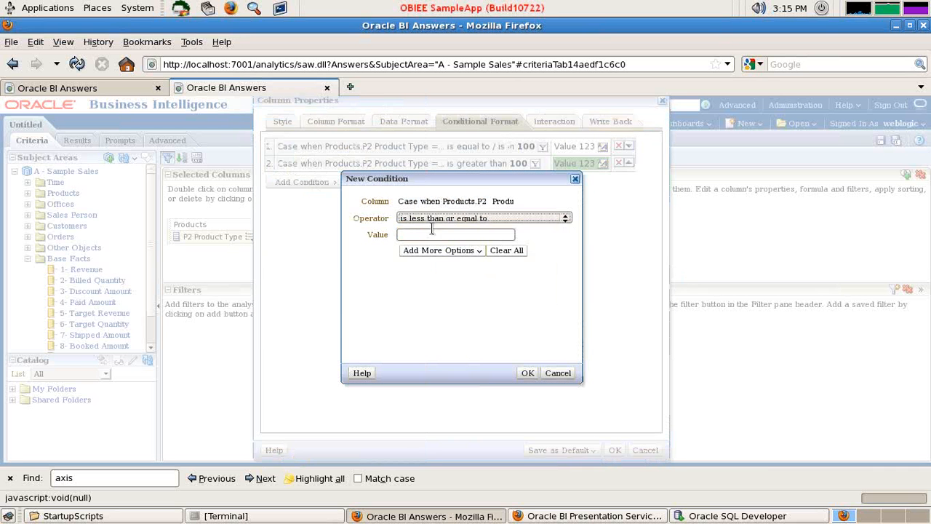
{"action": "left_click", "coordinate": [456, 219]}
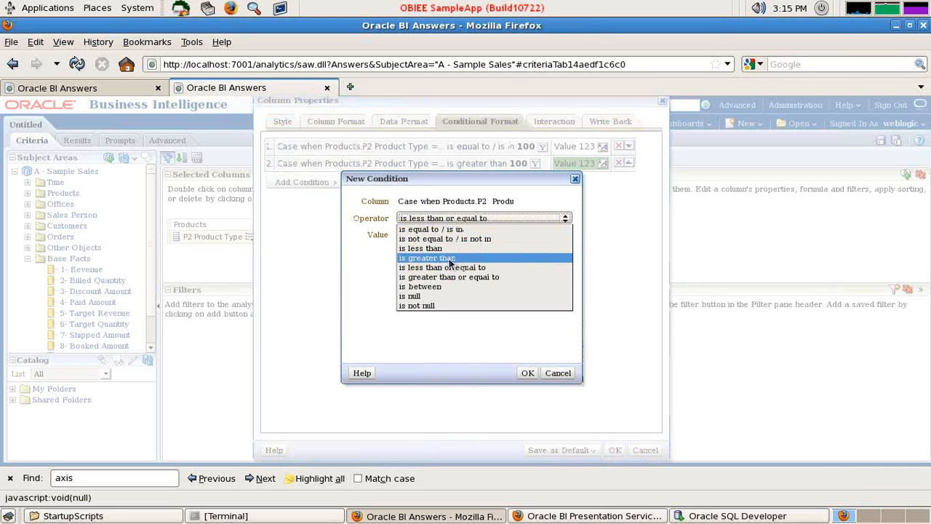
{"action": "left_click", "coordinate": [425, 248]}
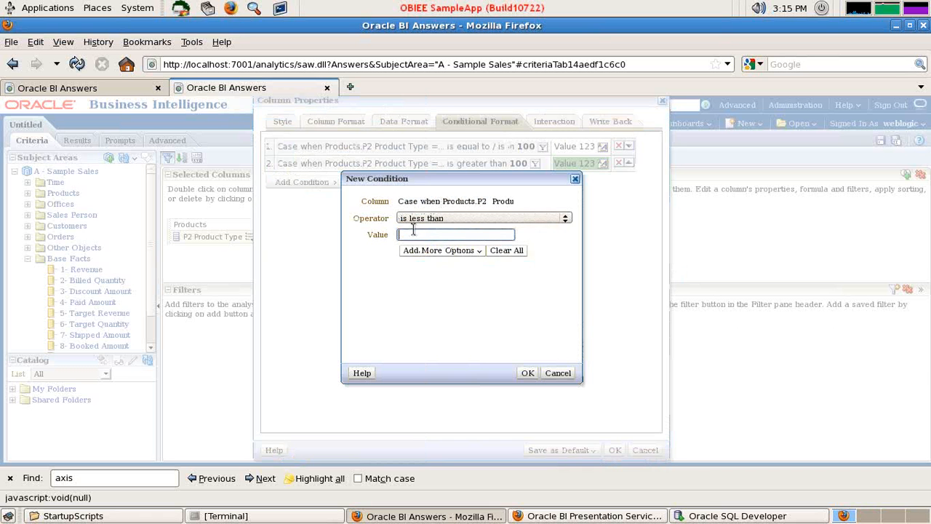
{"action": "left_click", "coordinate": [529, 374]}
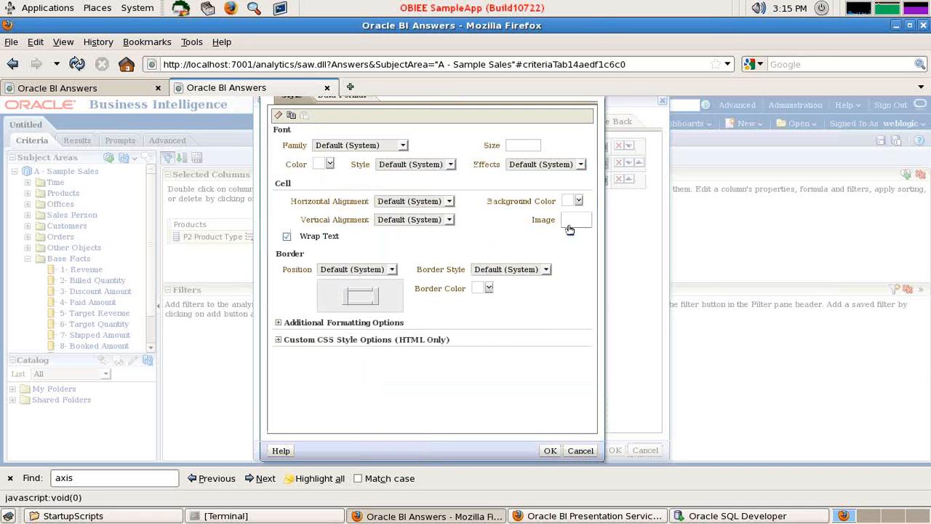
Give the less-than-100 condition a bright yellow cell background and apply the column's properties
{"action": "left_click", "coordinate": [578, 201]}
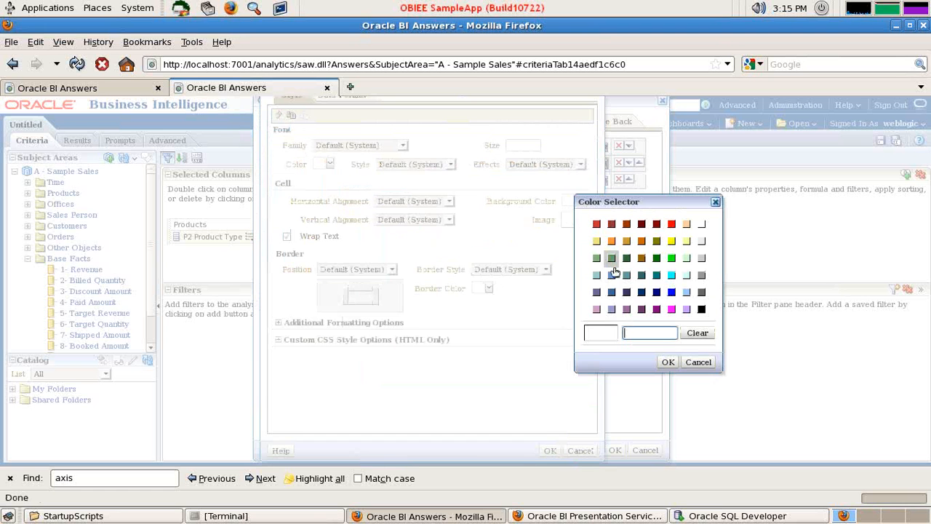
{"action": "left_click", "coordinate": [671, 241]}
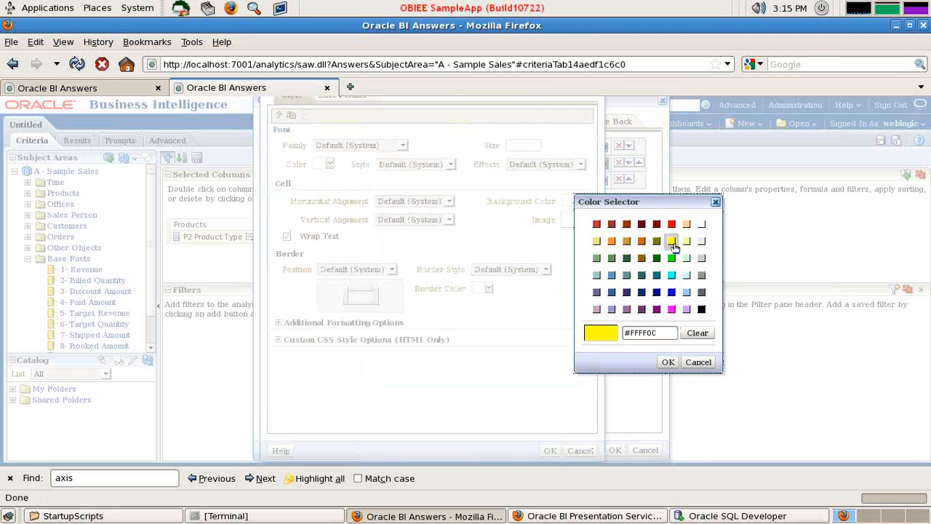
{"action": "left_click", "coordinate": [667, 362]}
{"action": "left_click", "coordinate": [550, 450]}
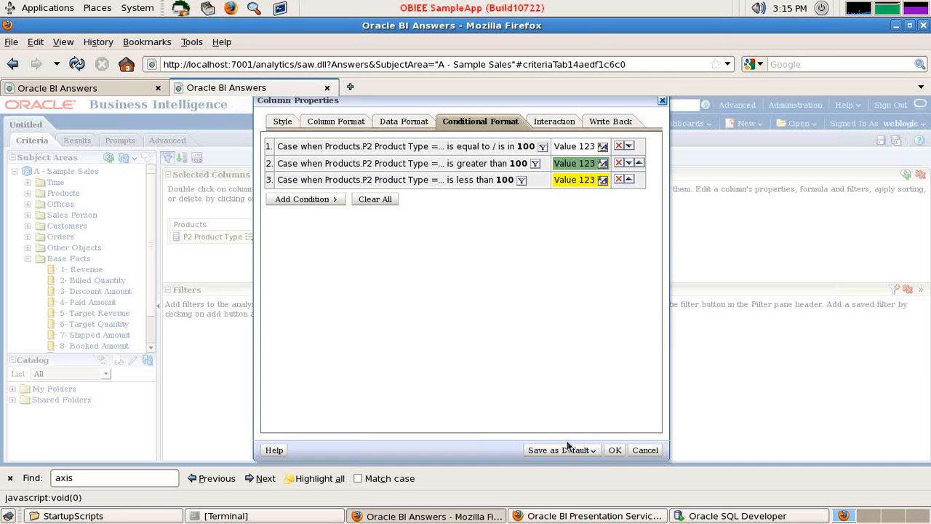
{"action": "left_click", "coordinate": [615, 450]}
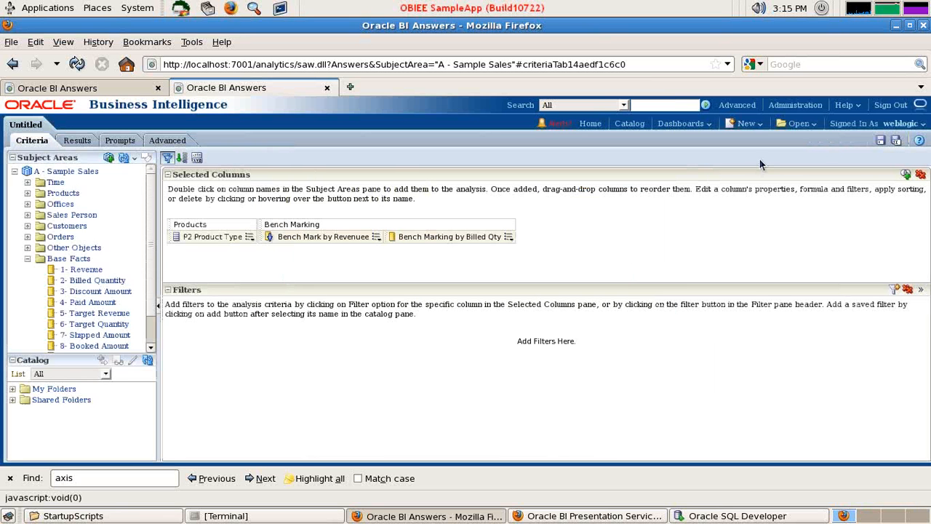
Save the analysis as Bench_Mark in /Shared Folders/Components/MyAnalysis
{"action": "left_click", "coordinate": [879, 139]}
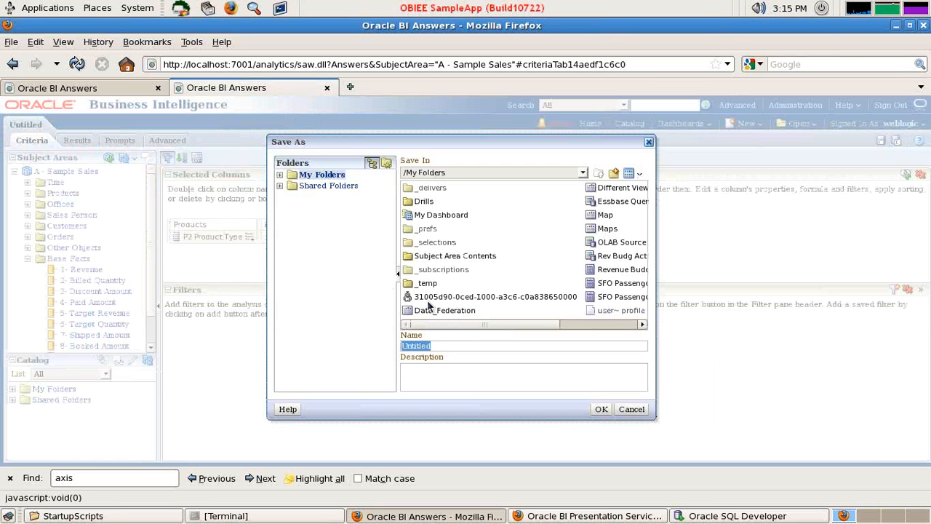
{"action": "type", "text": "Bench_Mark"}
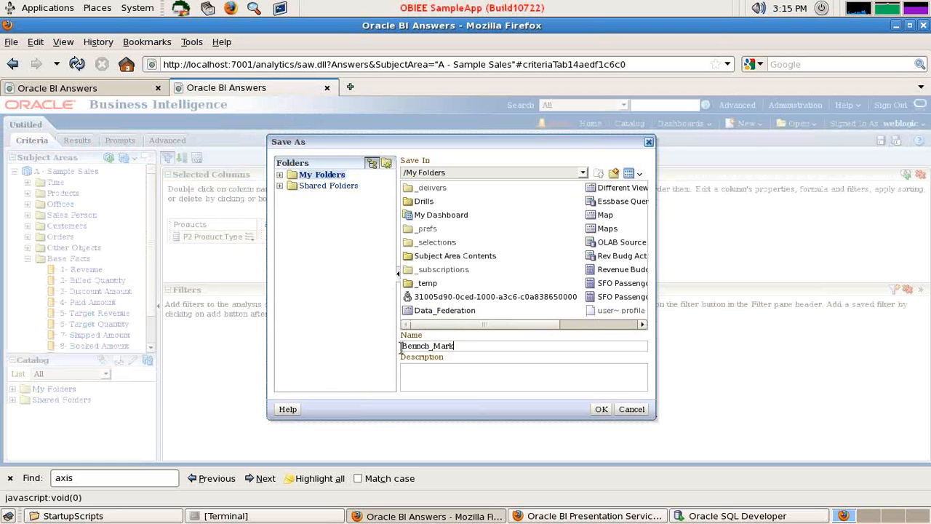
{"action": "key", "text": "BackSpace"}
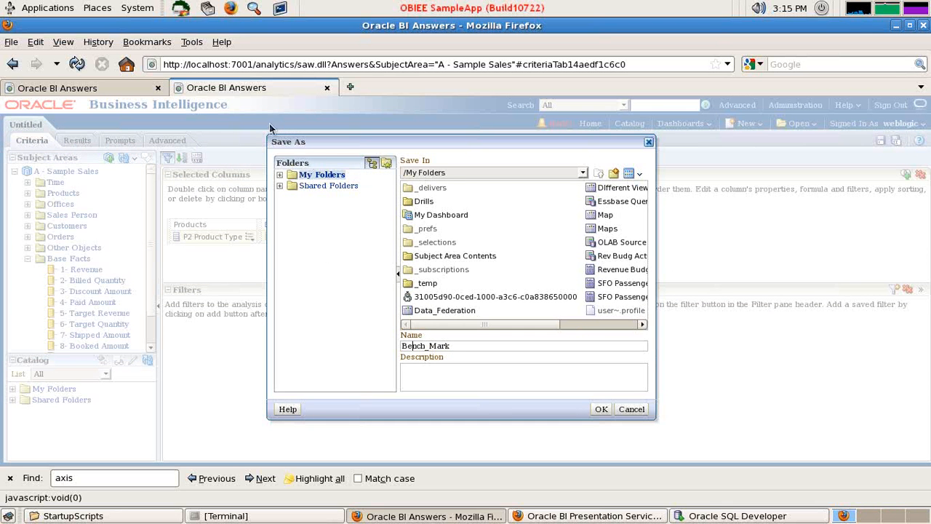
{"action": "left_click", "coordinate": [280, 186]}
{"action": "left_click", "coordinate": [293, 295]}
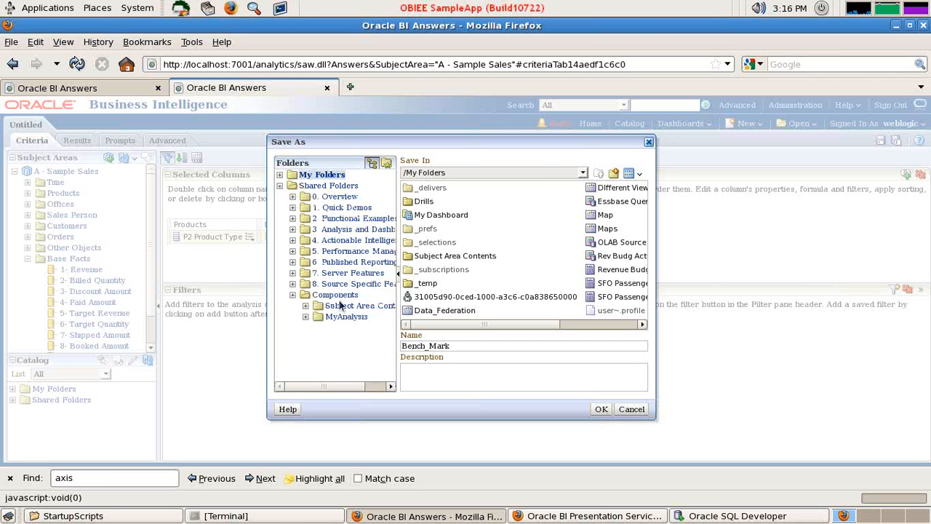
{"action": "left_click", "coordinate": [346, 317]}
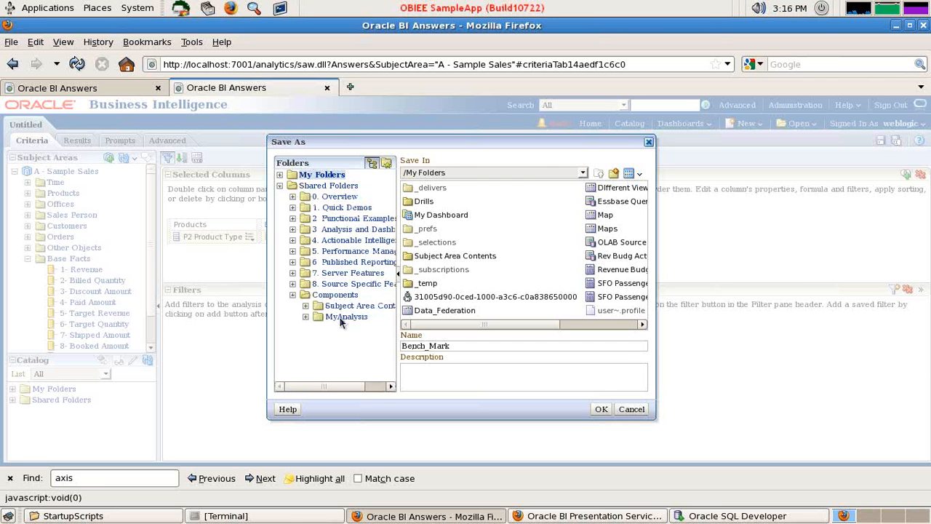
{"action": "left_click", "coordinate": [596, 409]}
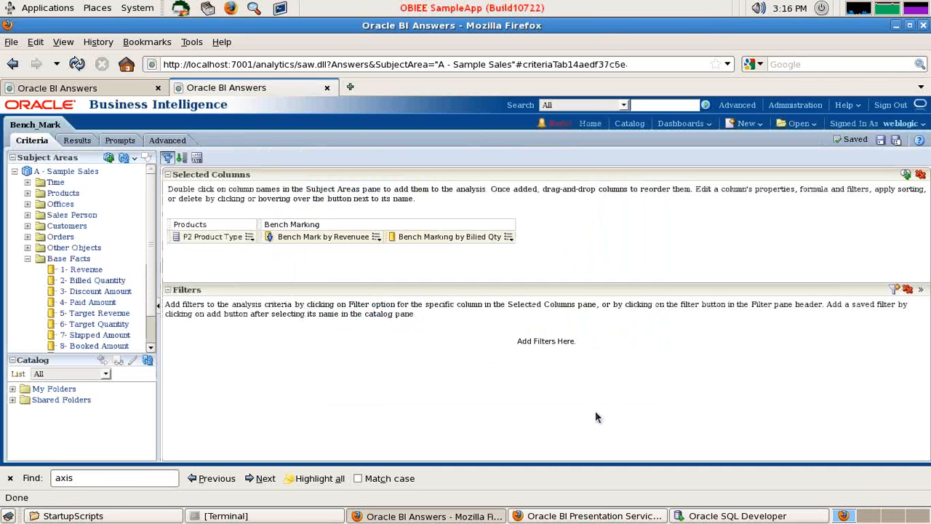
Display the analysis results and add a horizontal bar graph view to the compound layout
{"action": "left_click", "coordinate": [77, 140]}
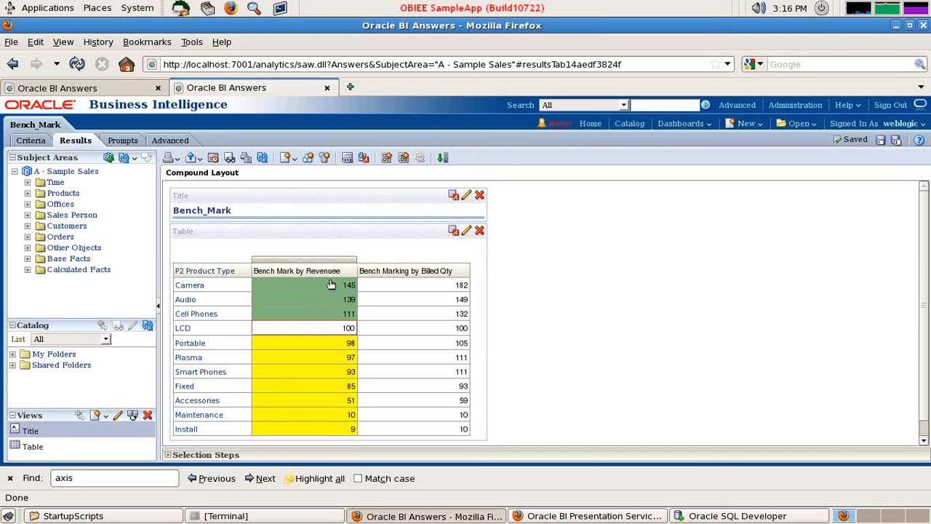
{"action": "scroll", "coordinate": [334, 358], "scroll_direction": "down", "scroll_amount": 1}
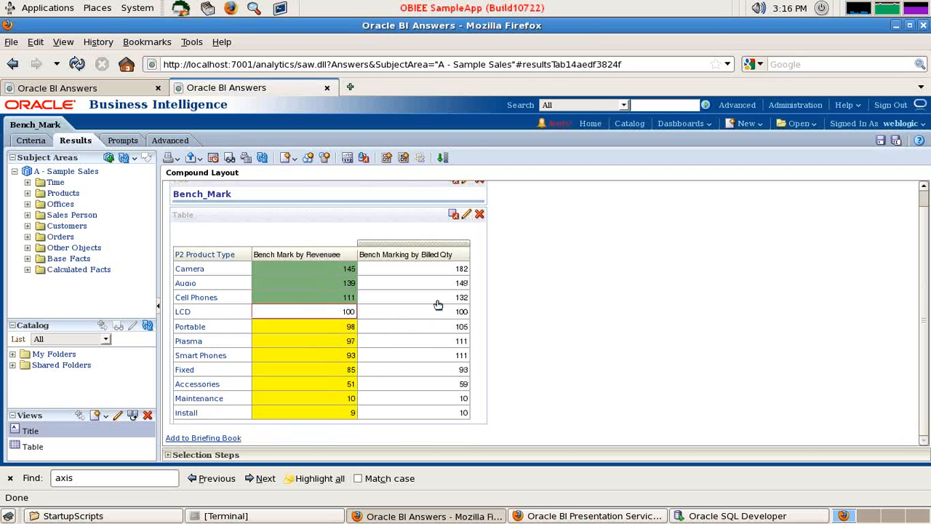
{"action": "scroll", "coordinate": [435, 305], "scroll_direction": "up", "scroll_amount": 1}
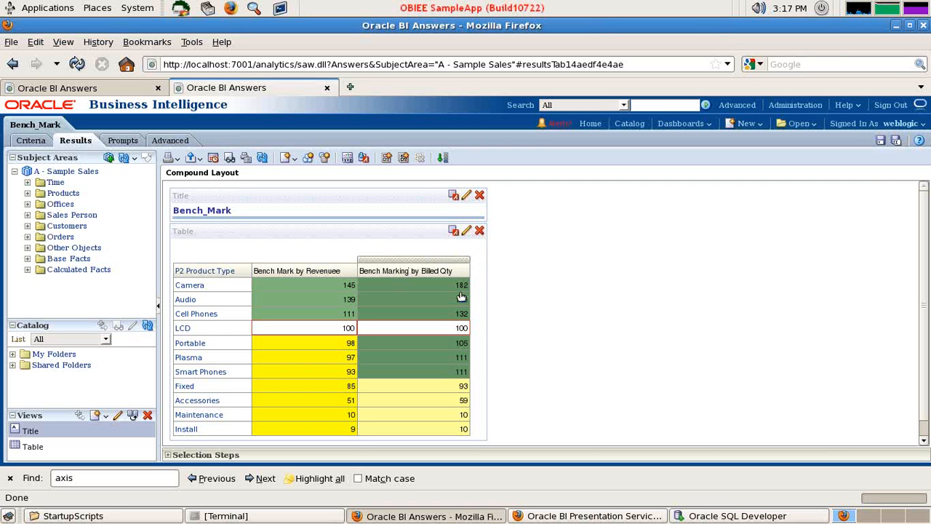
{"action": "left_click", "coordinate": [294, 159]}
{"action": "mouse_move", "coordinate": [310, 213]}
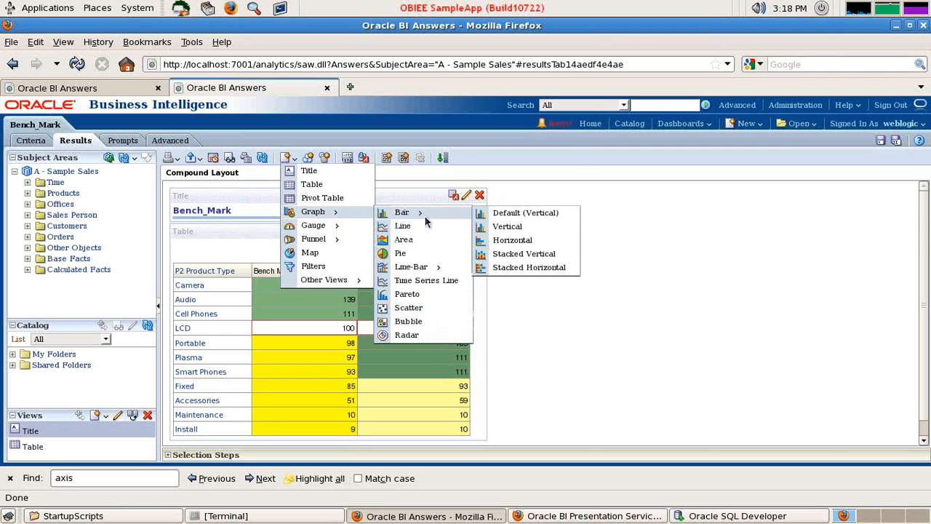
{"action": "mouse_move", "coordinate": [427, 211]}
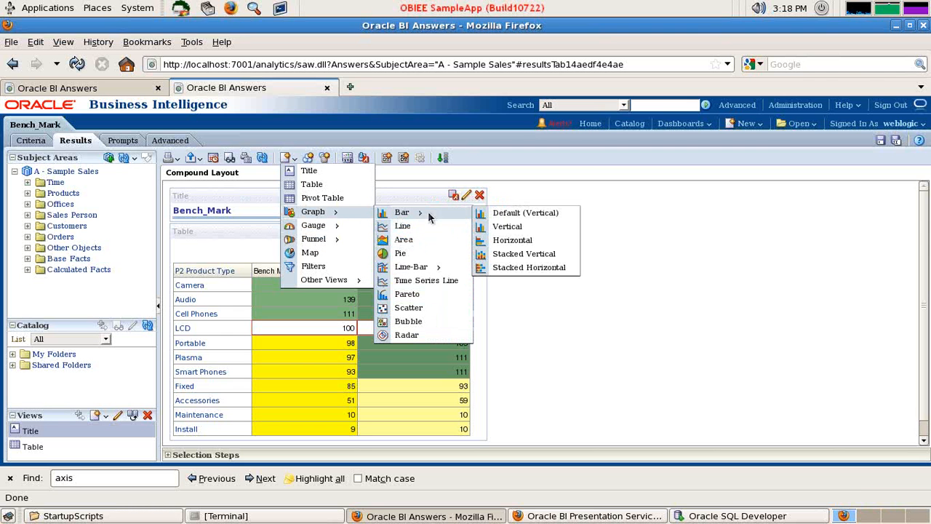
{"action": "left_click", "coordinate": [521, 244]}
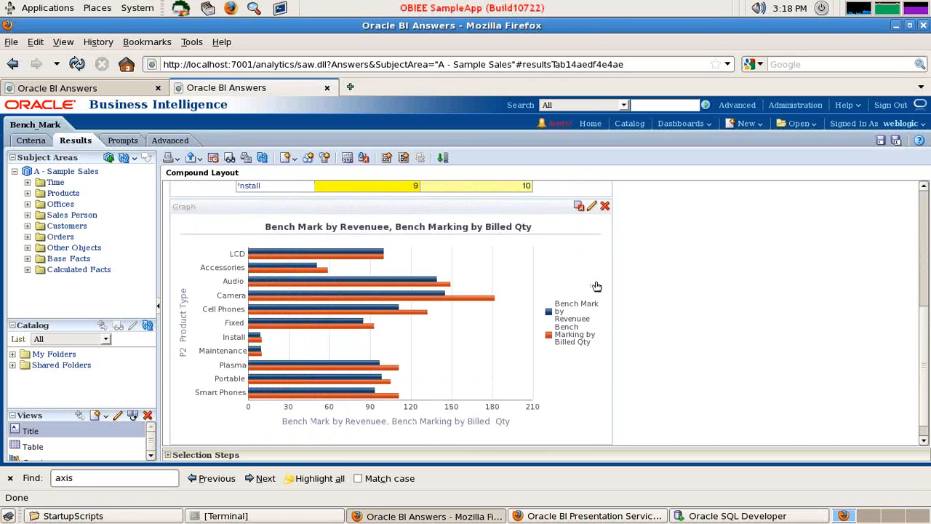
Edit the bar graph to exclude the Bench Marking by Billed Qty measure and finish editing the view
{"action": "left_click", "coordinate": [591, 269]}
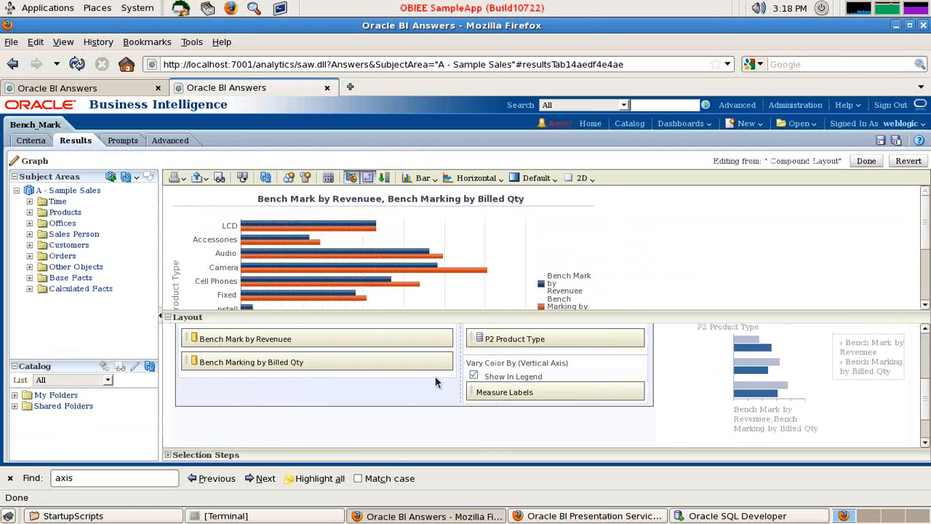
{"action": "scroll", "coordinate": [345, 386], "scroll_direction": "down", "scroll_amount": 1}
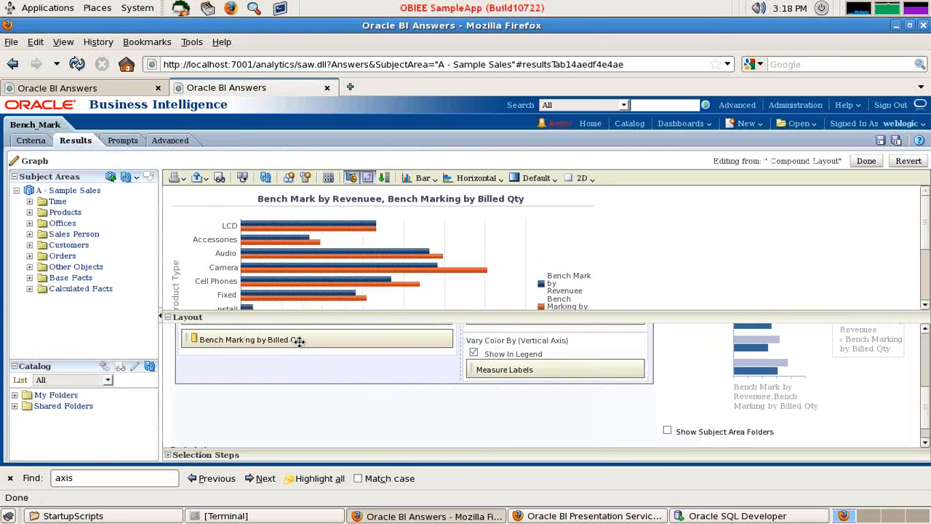
{"action": "scroll", "coordinate": [299, 341], "scroll_direction": "down", "scroll_amount": 1}
{"action": "scroll", "coordinate": [299, 341], "scroll_direction": "up", "scroll_amount": 1}
{"action": "left_click_drag", "start_coordinate": [316, 322], "coordinate": [320, 288]}
{"action": "left_click_drag", "start_coordinate": [277, 314], "coordinate": [245, 438]}
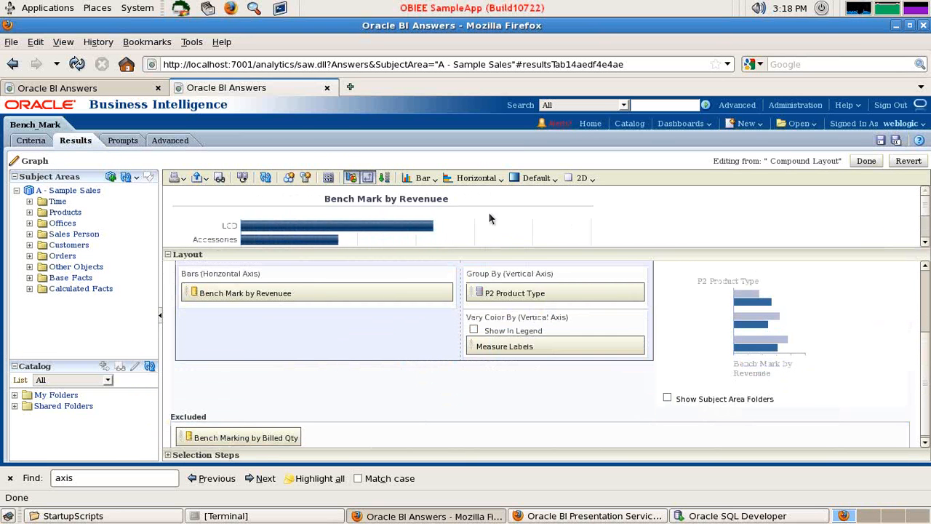
{"action": "left_click", "coordinate": [866, 162]}
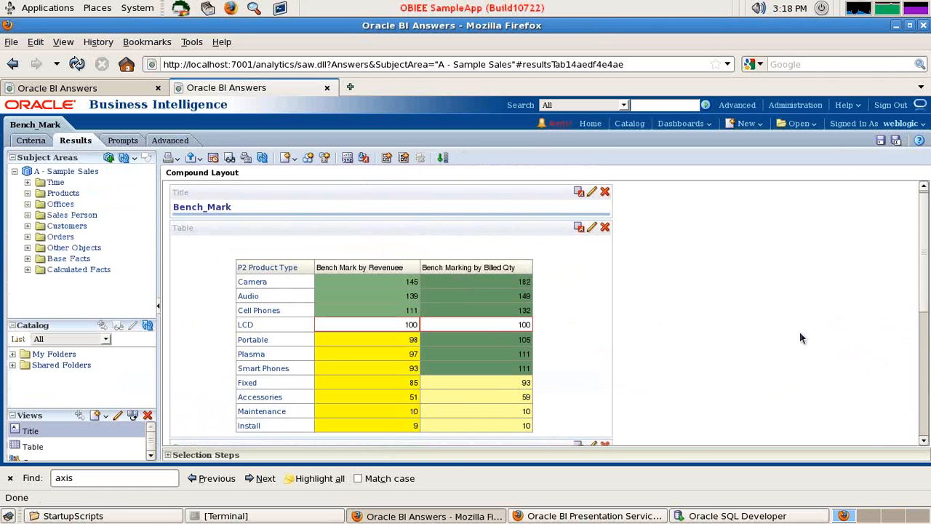
Set the bar graph's canvas width to 340 pixels and return to the compound layout to check it
{"action": "scroll", "coordinate": [799, 338], "scroll_direction": "down", "scroll_amount": 5}
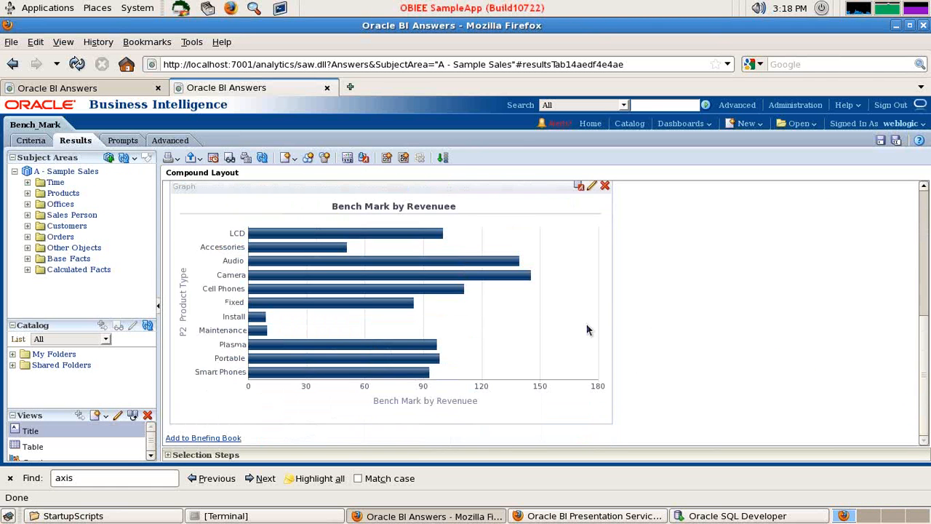
{"action": "scroll", "coordinate": [587, 330], "scroll_direction": "up", "scroll_amount": 3}
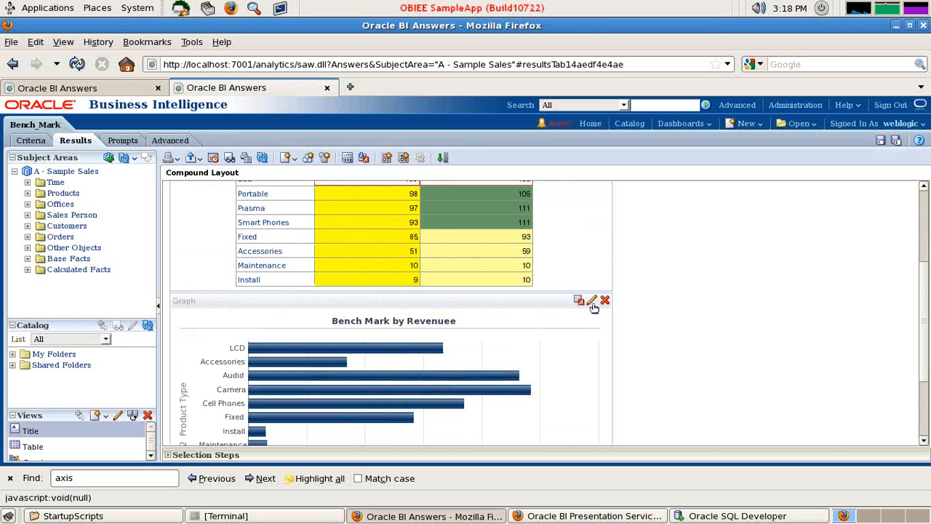
{"action": "left_click", "coordinate": [592, 304]}
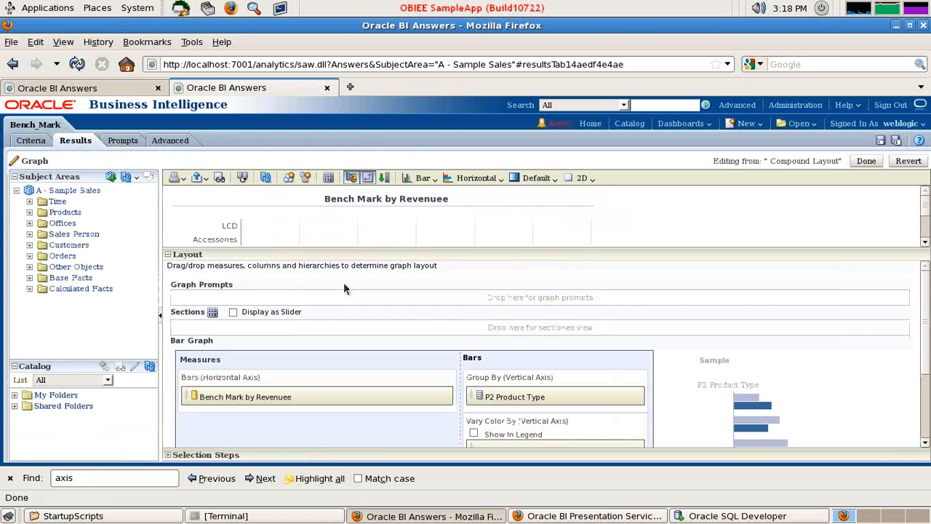
{"action": "left_click", "coordinate": [328, 178]}
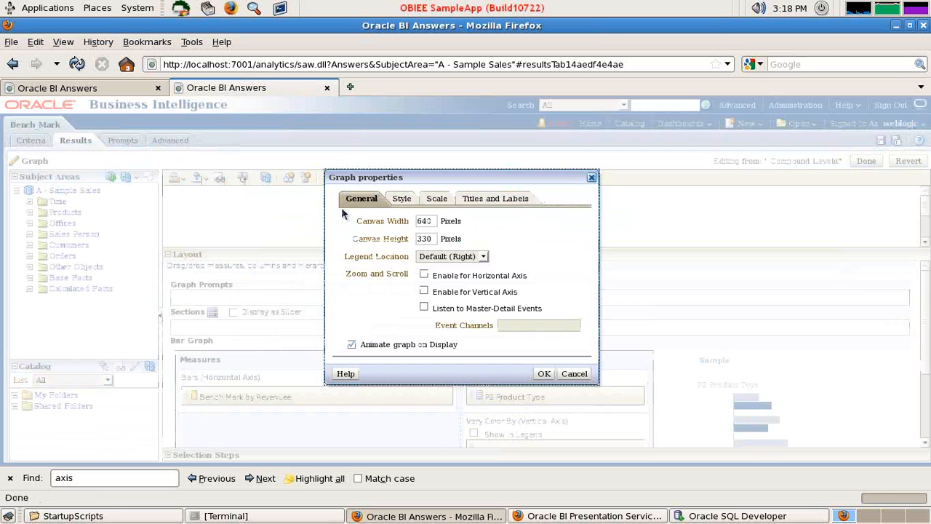
{"action": "left_click", "coordinate": [421, 221]}
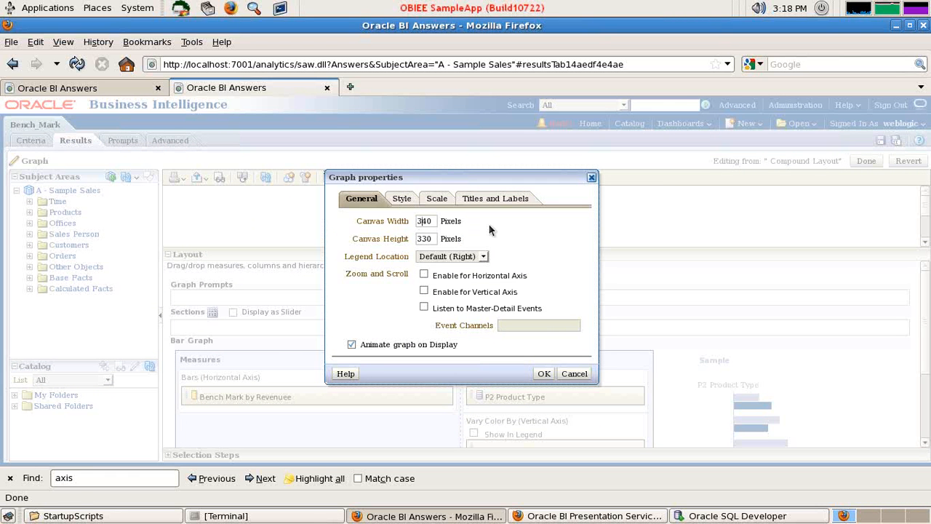
{"action": "left_click", "coordinate": [544, 373]}
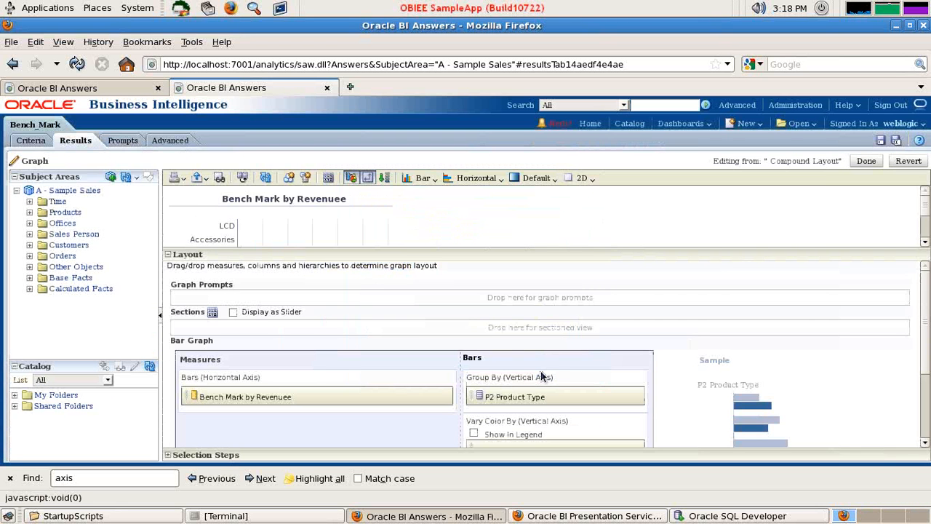
{"action": "left_click", "coordinate": [865, 161]}
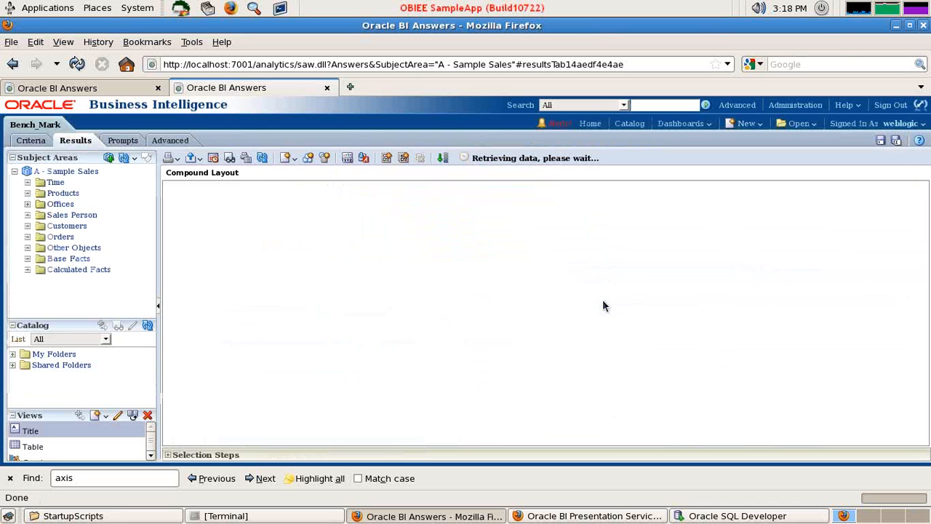
{"action": "scroll", "coordinate": [594, 350], "scroll_direction": "down", "scroll_amount": 3}
{"action": "scroll", "coordinate": [595, 350], "scroll_direction": "down", "scroll_amount": 3}
{"action": "scroll", "coordinate": [593, 350], "scroll_direction": "up", "scroll_amount": 7}
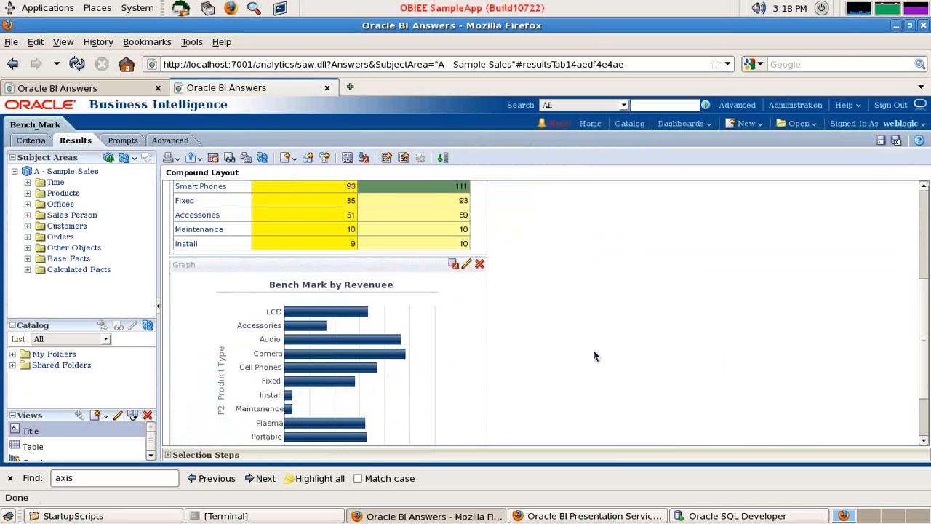
{"action": "scroll", "coordinate": [523, 370], "scroll_direction": "down", "scroll_amount": 2}
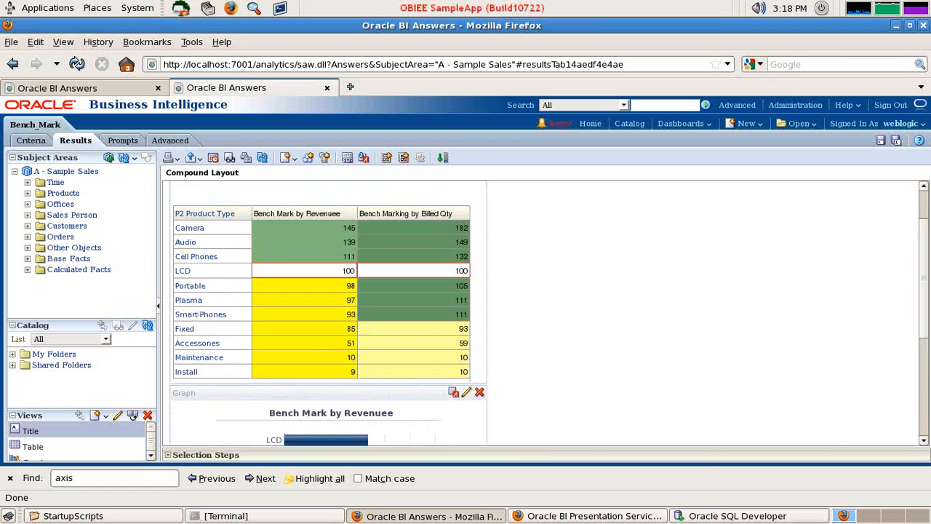
Place the revenue bar graph beside the table and add a second horizontal bar graph view to the compound layout
{"action": "left_click_drag", "start_coordinate": [372, 387], "coordinate": [521, 203]}
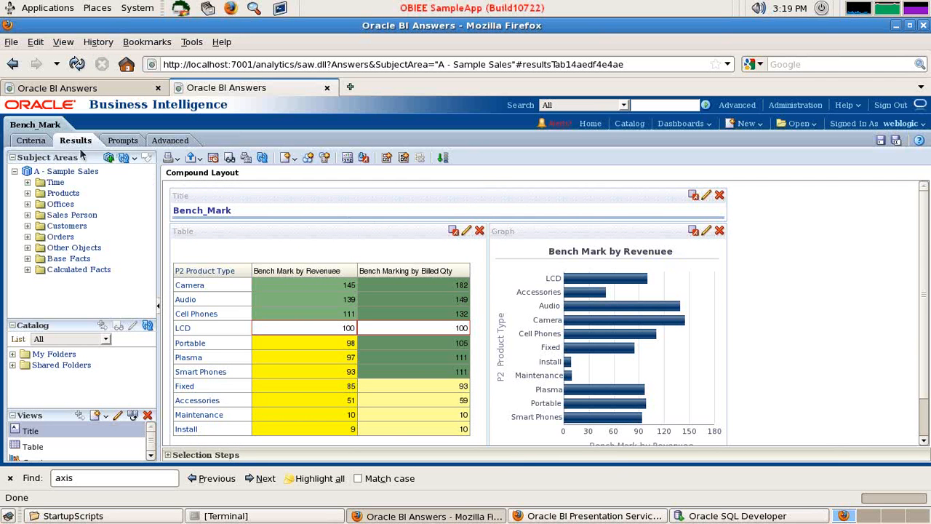
{"action": "left_click", "coordinate": [200, 160]}
{"action": "left_click", "coordinate": [285, 159]}
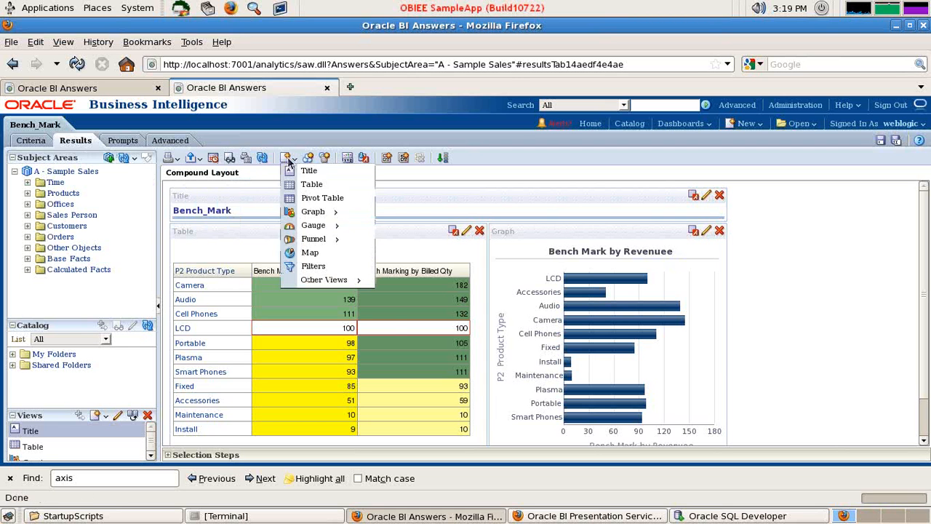
{"action": "mouse_move", "coordinate": [320, 225]}
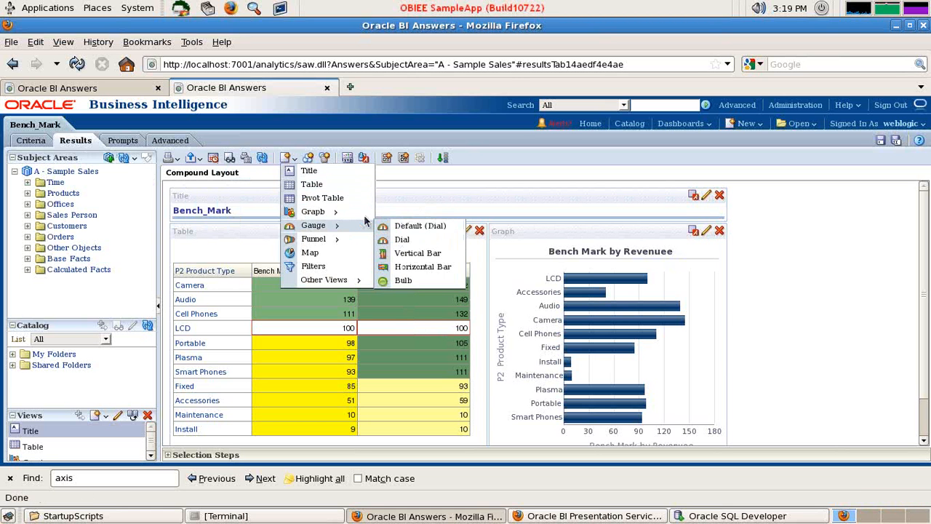
{"action": "mouse_move", "coordinate": [358, 212]}
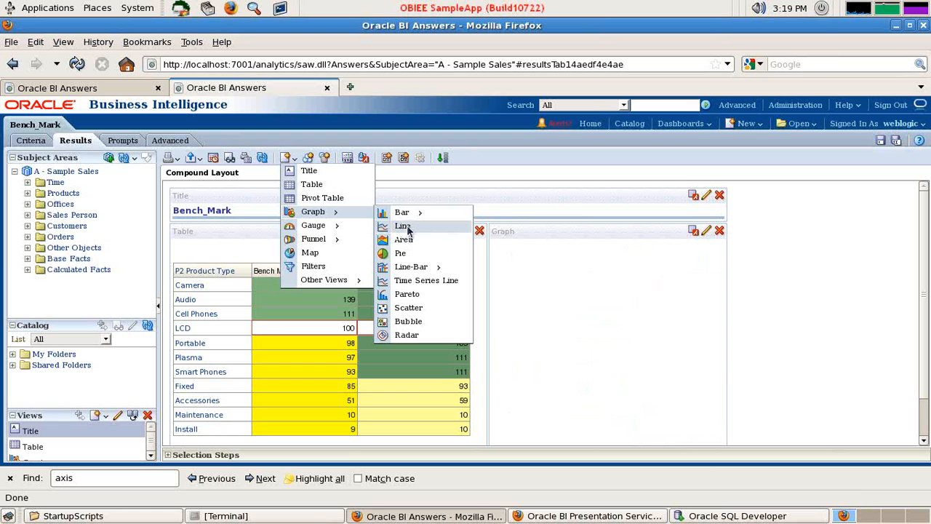
{"action": "mouse_move", "coordinate": [413, 216]}
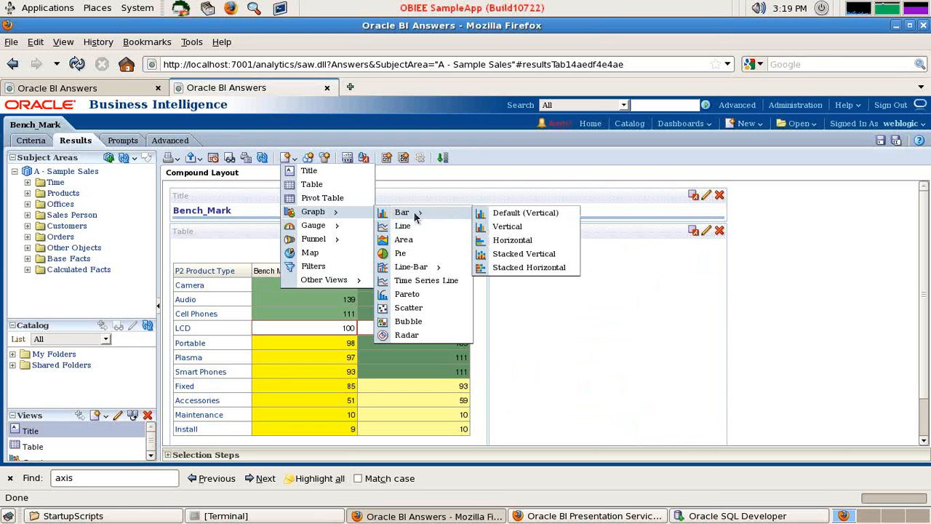
{"action": "left_click", "coordinate": [513, 241]}
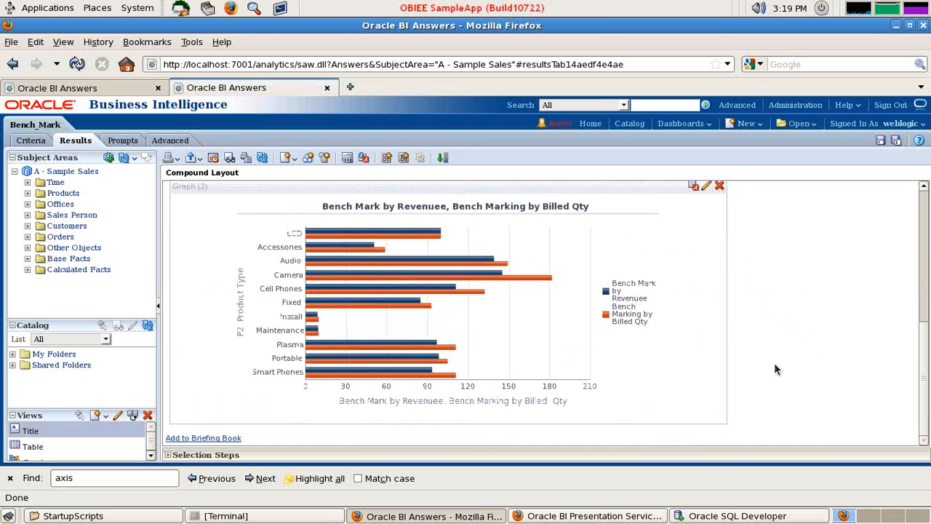
Edit the second bar graph to exclude the Bench Mark by Revenuee measure and finish editing the view
{"action": "scroll", "coordinate": [774, 362], "scroll_direction": "up", "scroll_amount": 4}
{"action": "left_click", "coordinate": [705, 330]}
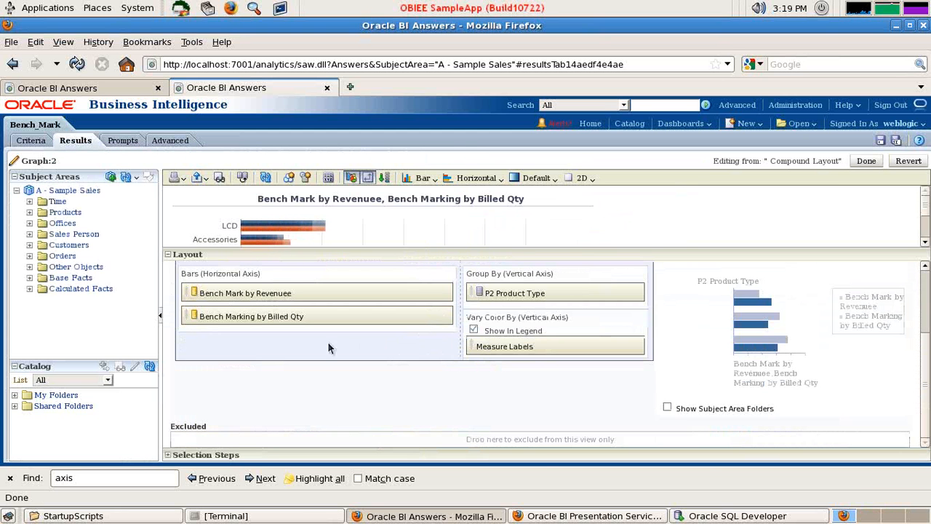
{"action": "left_click_drag", "start_coordinate": [245, 293], "coordinate": [266, 442]}
{"action": "left_click", "coordinate": [865, 160]}
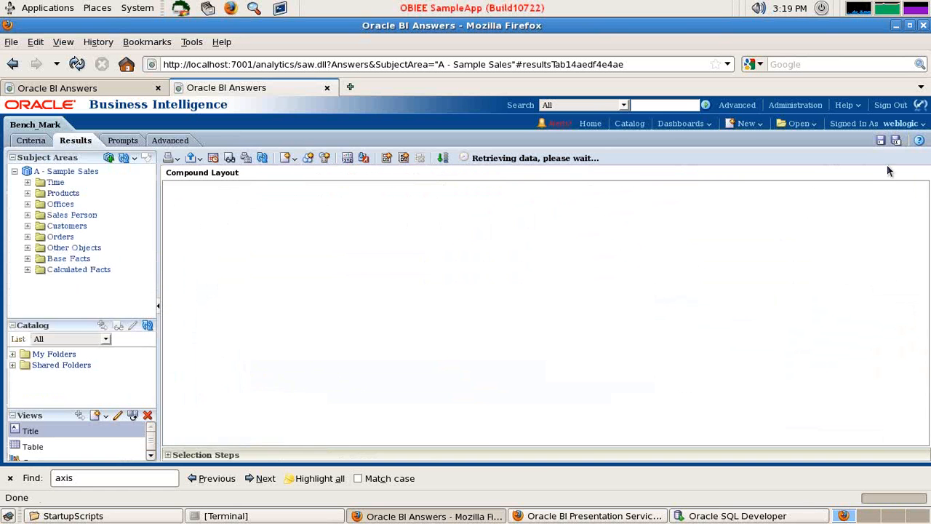
{"action": "scroll", "coordinate": [785, 308], "scroll_direction": "down", "scroll_amount": 5}
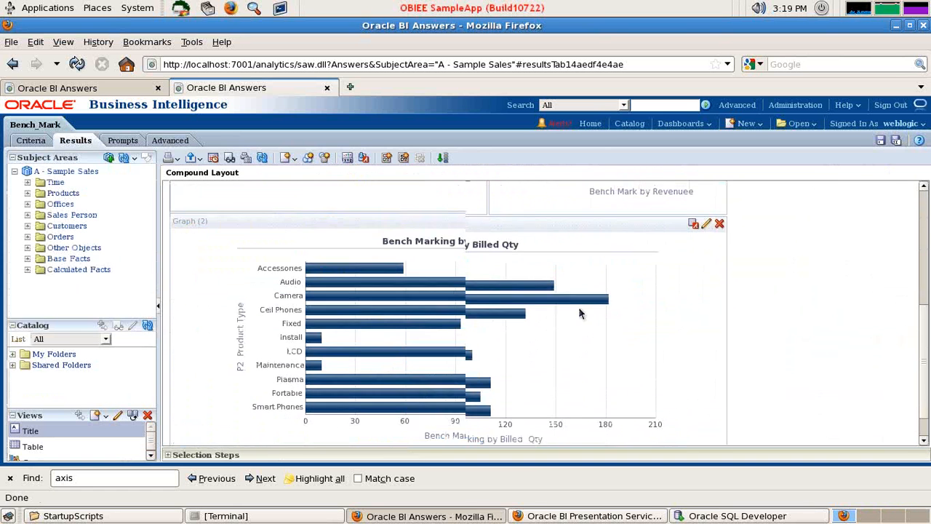
Set the second bar graph's canvas width to 340 pixels and return to the compound layout
{"action": "scroll", "coordinate": [641, 298], "scroll_direction": "up", "scroll_amount": 1}
{"action": "left_click", "coordinate": [706, 278]}
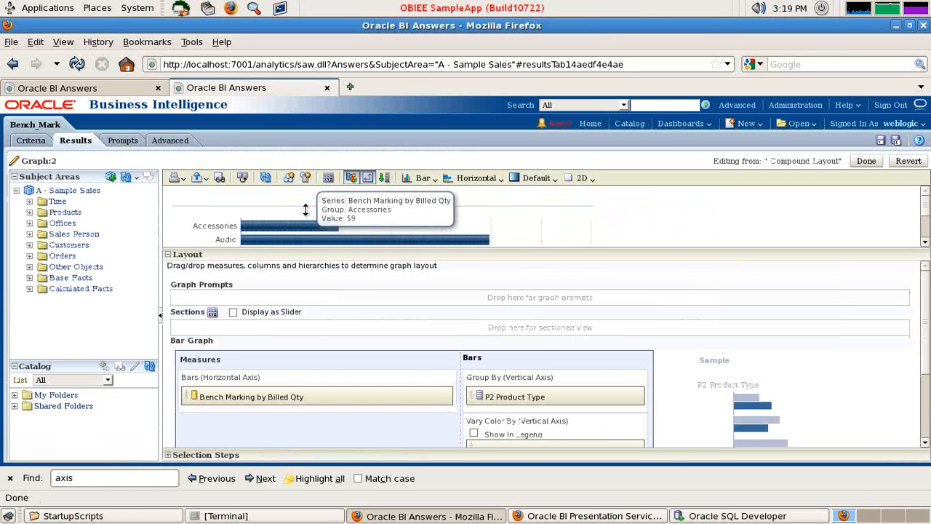
{"action": "left_click", "coordinate": [328, 178]}
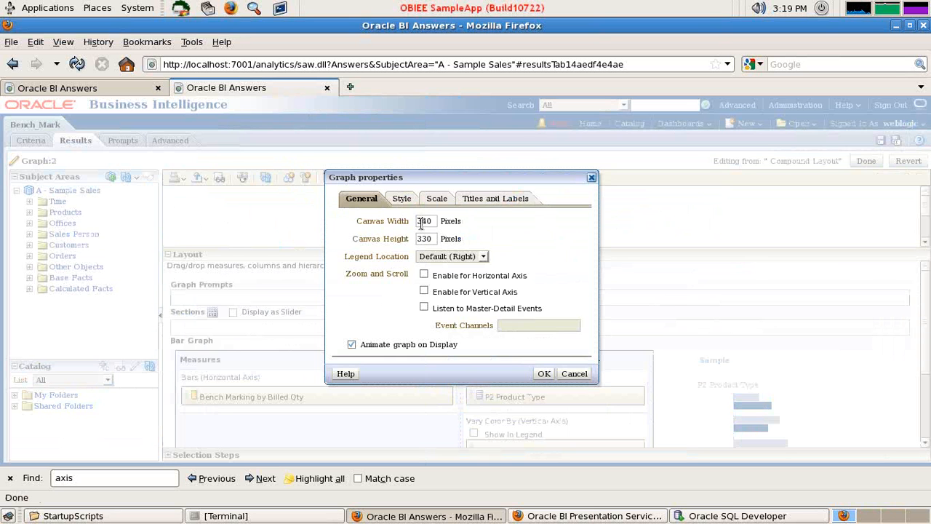
{"action": "left_click", "coordinate": [544, 374]}
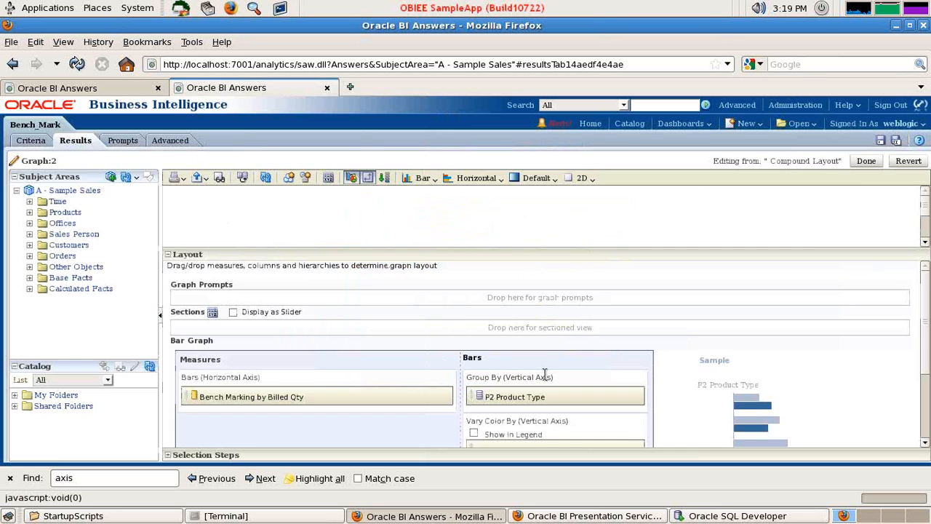
{"action": "left_click", "coordinate": [867, 161]}
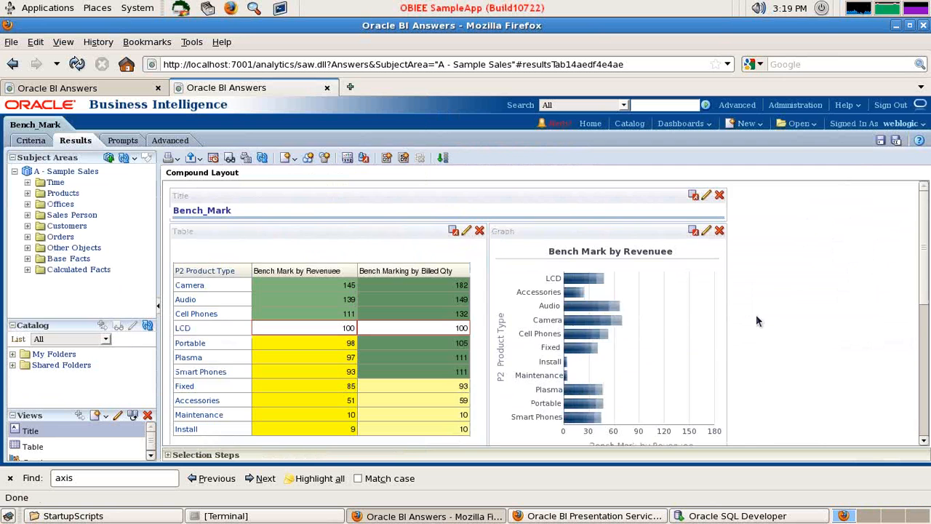
Move the Bench Marking by Billed Qty graph beside the Bench Mark by Revenuee graph in the compound layout
{"action": "scroll", "coordinate": [758, 315], "scroll_direction": "down", "scroll_amount": 2}
{"action": "scroll", "coordinate": [436, 389], "scroll_direction": "down", "scroll_amount": 3}
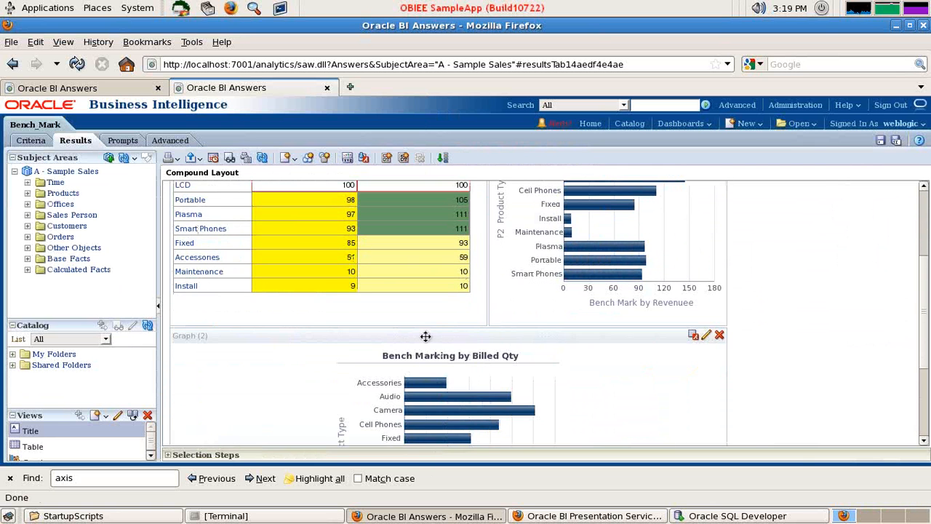
{"action": "left_click_drag", "start_coordinate": [426, 334], "coordinate": [895, 211]}
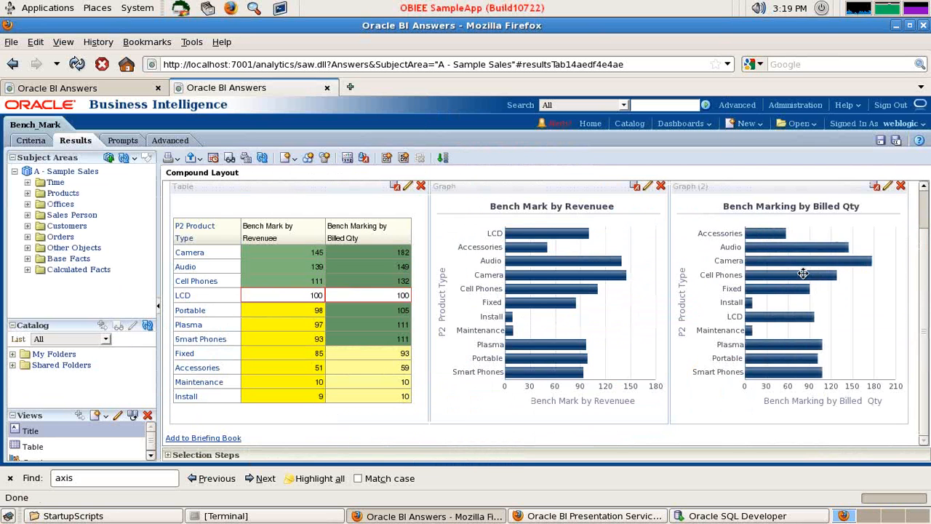
{"action": "mouse_move", "coordinate": [803, 273]}
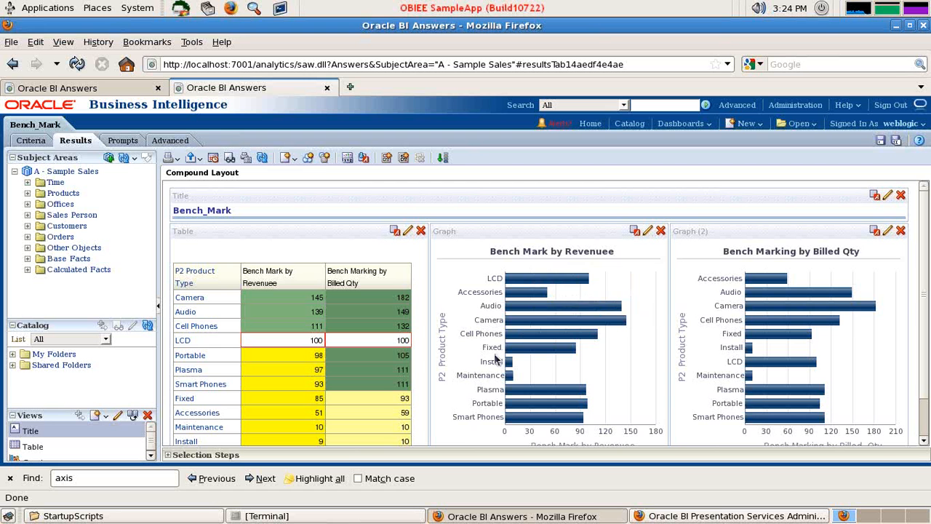
Add a horizontal-axis scale marker captioned LCD to the Bench Mark by Revenuee graph
{"action": "left_click", "coordinate": [648, 230]}
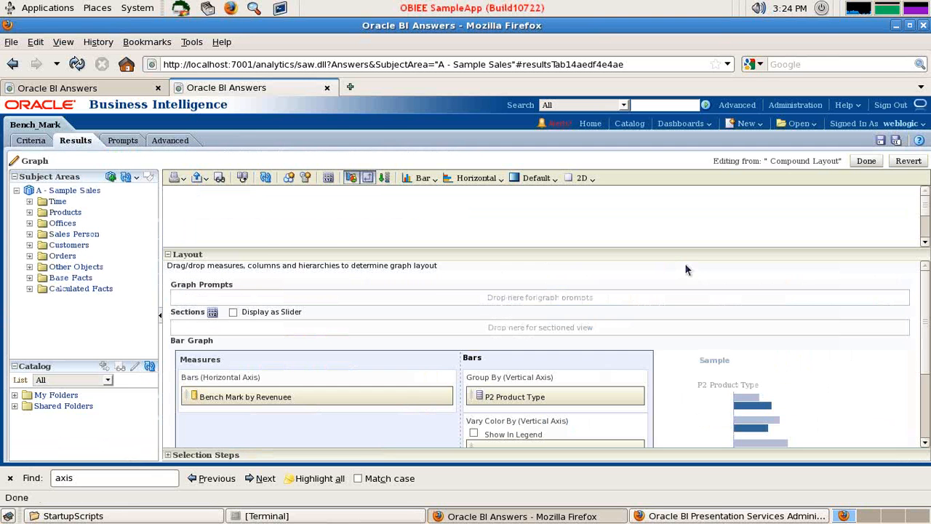
{"action": "left_click", "coordinate": [329, 179]}
{"action": "left_click", "coordinate": [436, 199]}
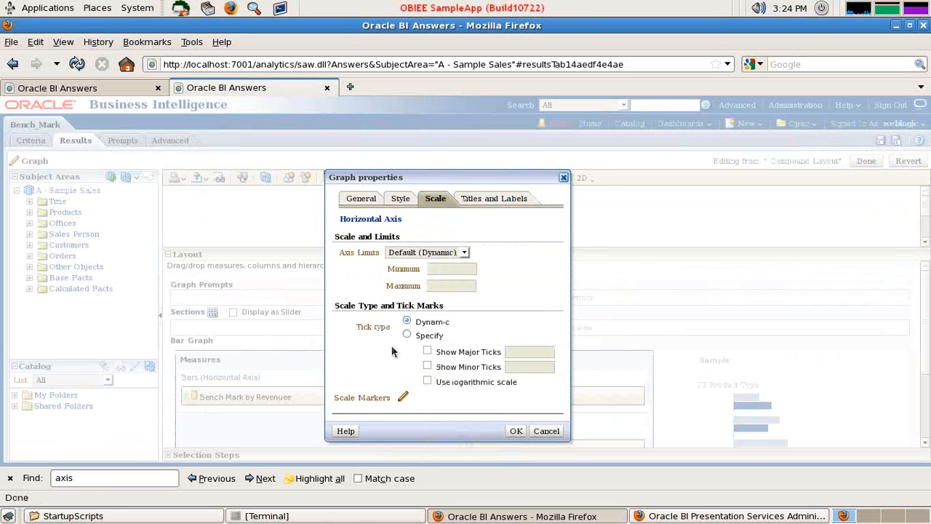
{"action": "left_click", "coordinate": [402, 397]}
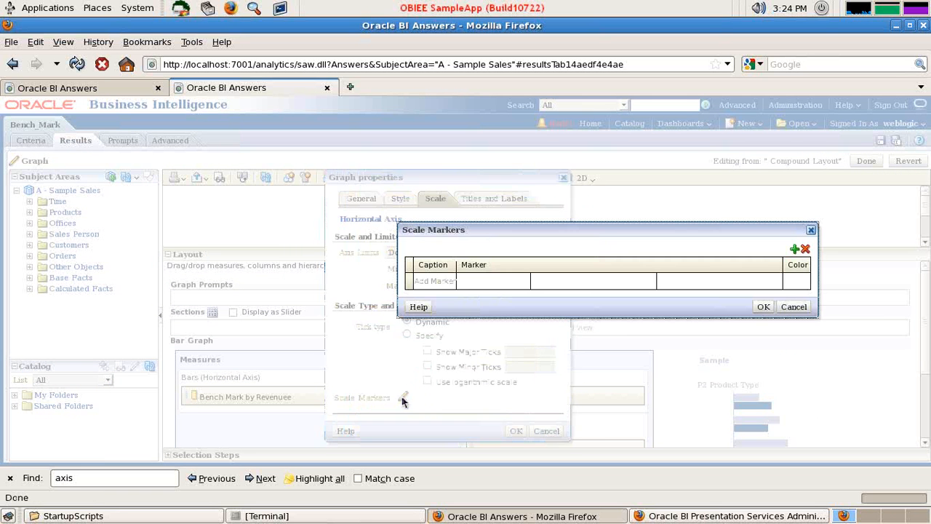
{"action": "left_click", "coordinate": [795, 249]}
{"action": "left_click", "coordinate": [434, 280]}
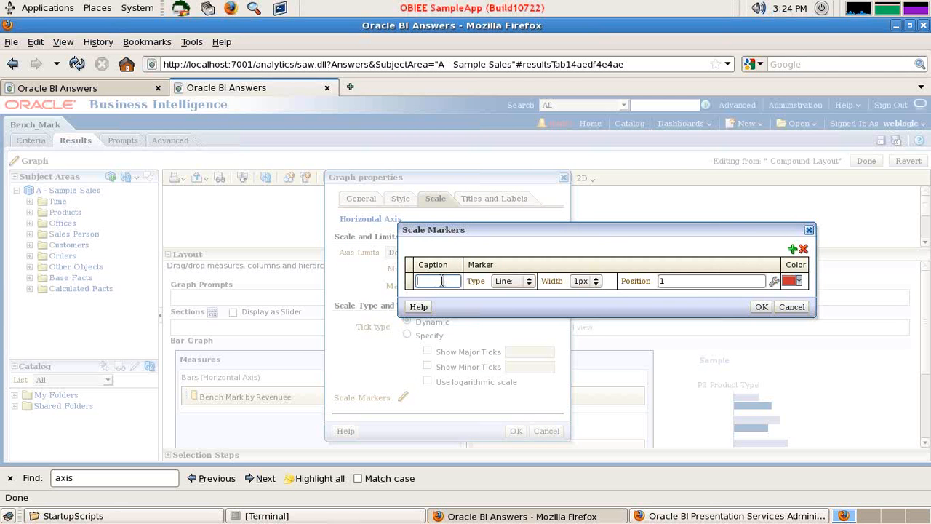
Set the LCD scale marker's position to 100, apply the graph properties and finish editing the revenue graph
{"action": "left_click", "coordinate": [709, 280]}
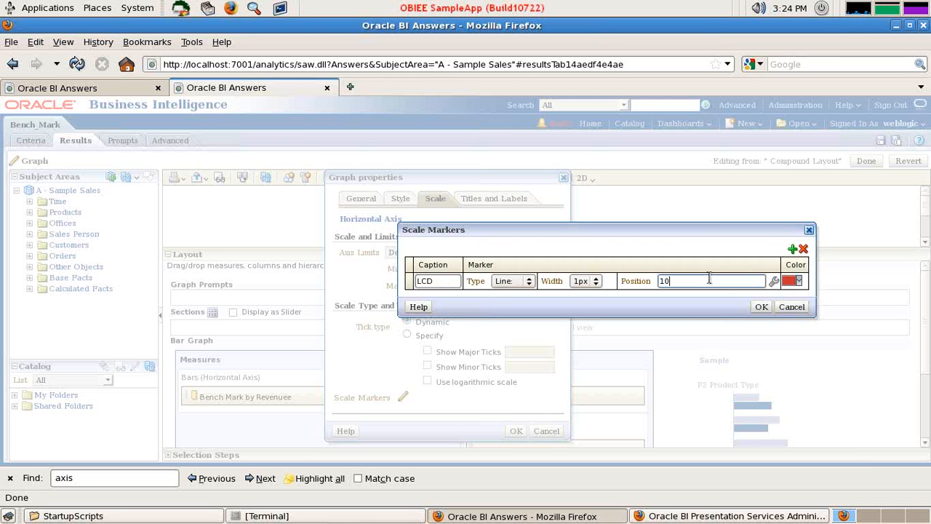
{"action": "type", "text": "100"}
{"action": "left_click", "coordinate": [761, 310]}
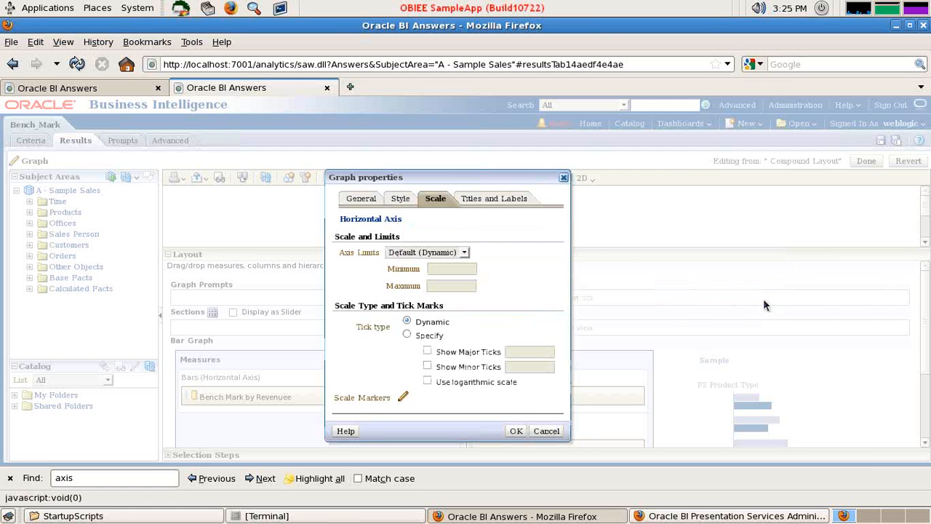
{"action": "left_click", "coordinate": [515, 432]}
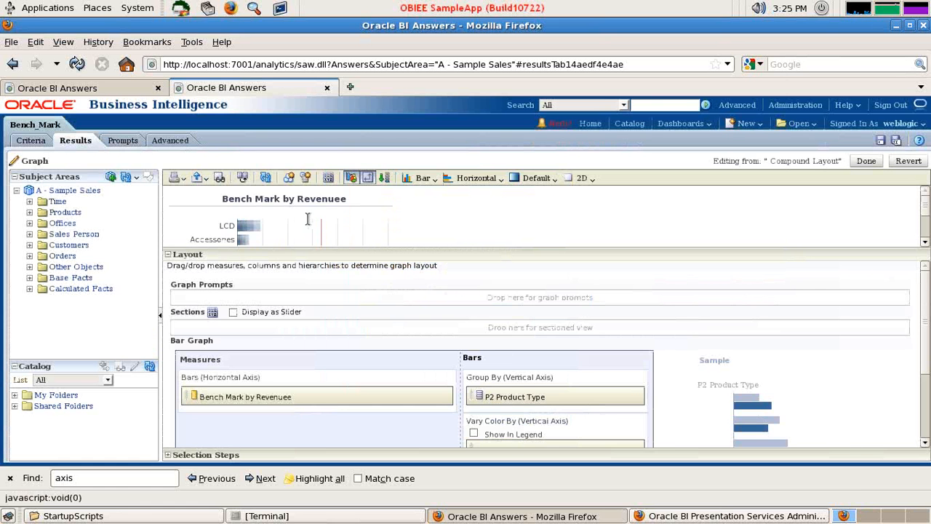
{"action": "left_click", "coordinate": [866, 160]}
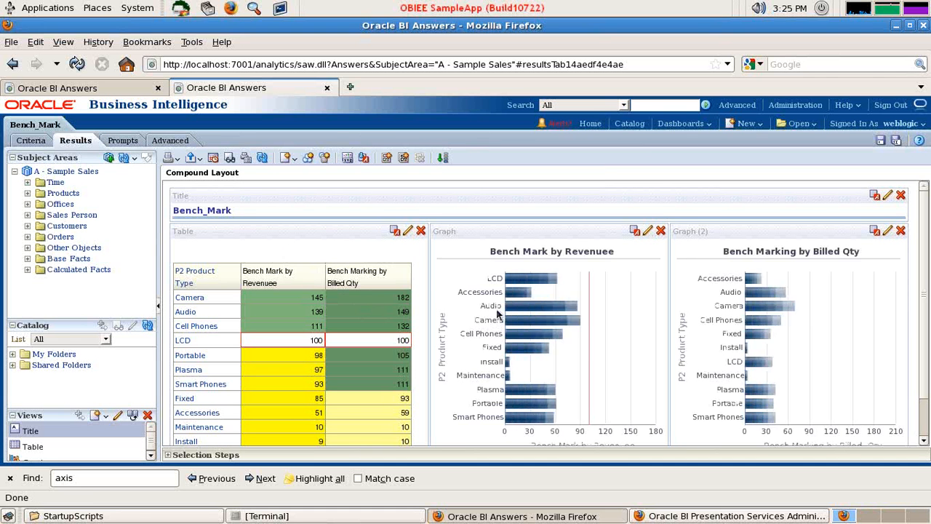
{"action": "mouse_move", "coordinate": [511, 307]}
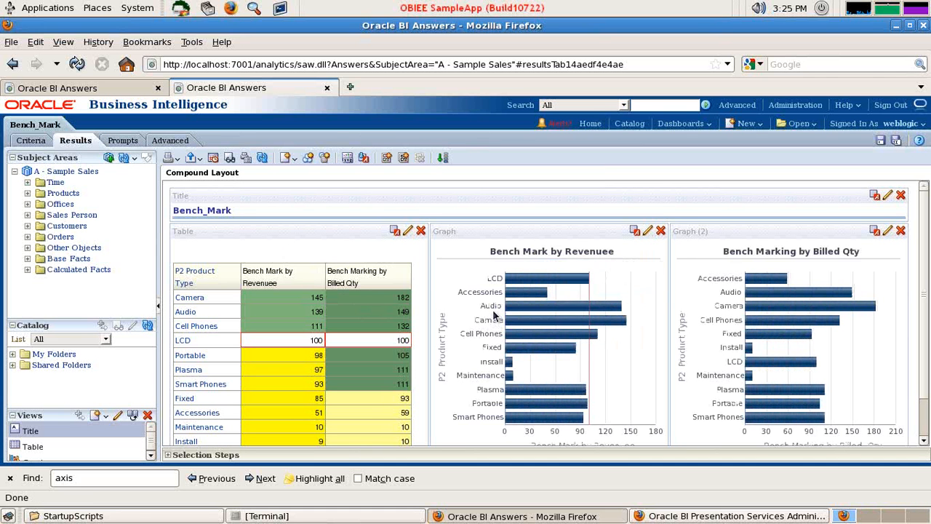
{"action": "mouse_move", "coordinate": [613, 320]}
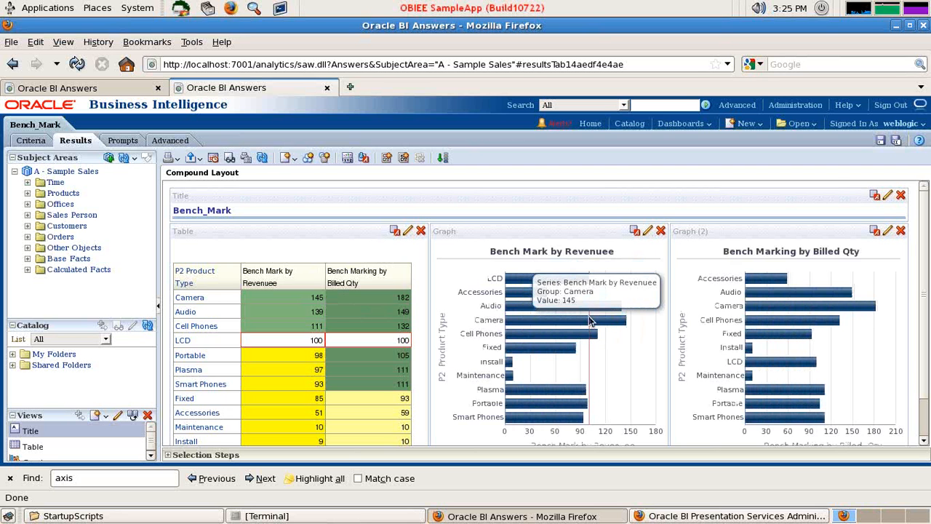
Add the 1- Revenue column after Bench Mark by Revenuee in the criteria and copy the formula of Bench Mark by Revenuee
{"action": "left_click", "coordinate": [30, 141]}
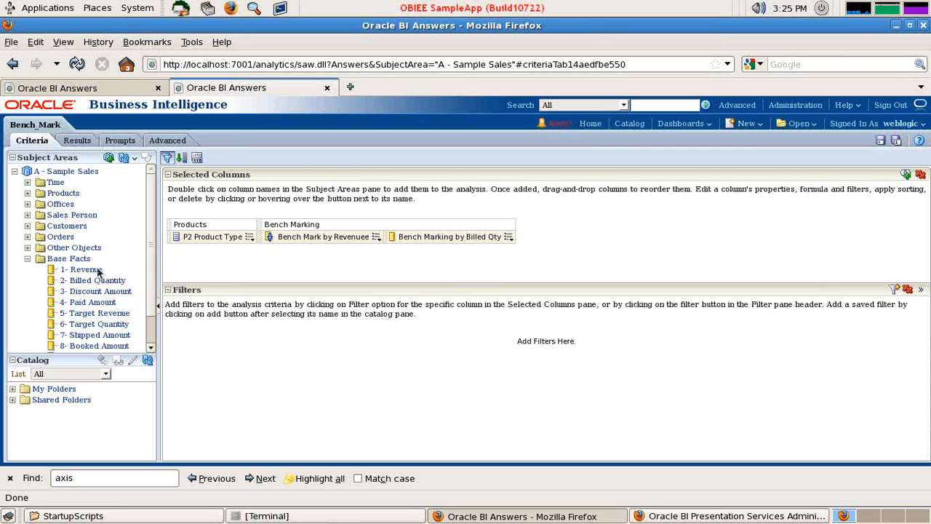
{"action": "left_click_drag", "start_coordinate": [100, 272], "coordinate": [377, 242]}
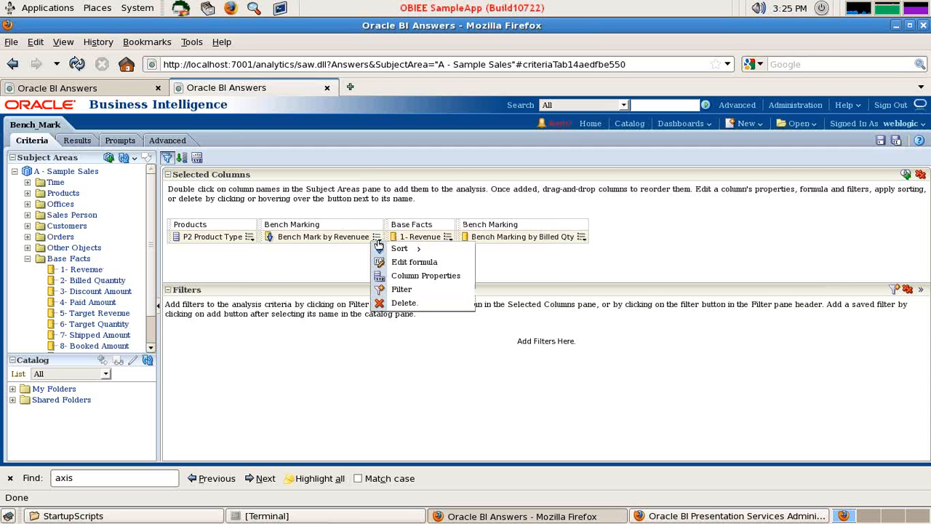
{"action": "left_click", "coordinate": [396, 263]}
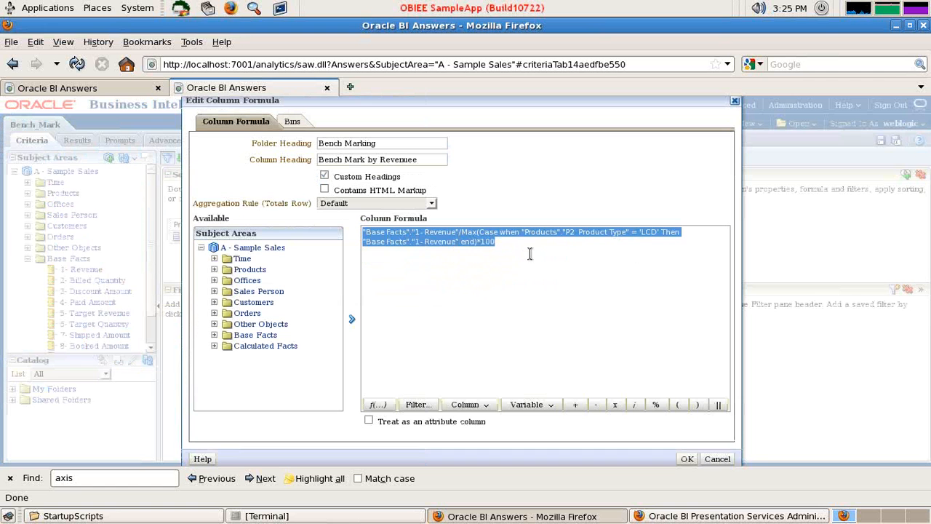
{"action": "left_click", "coordinate": [715, 458]}
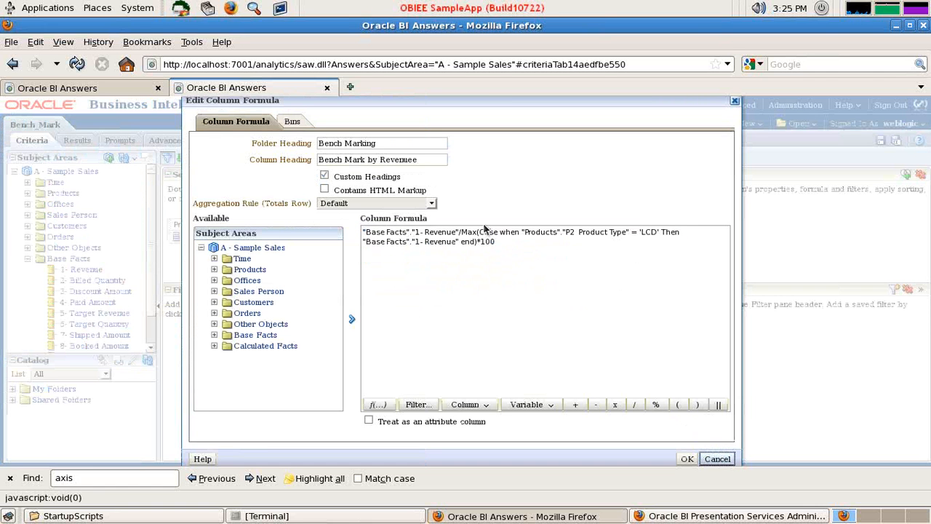
{"action": "left_click", "coordinate": [717, 458]}
Replace the 1- Revenue column's formula with the copied revenue benchmark formula and wrap the whole expression in Avg()
{"action": "left_click", "coordinate": [448, 238]}
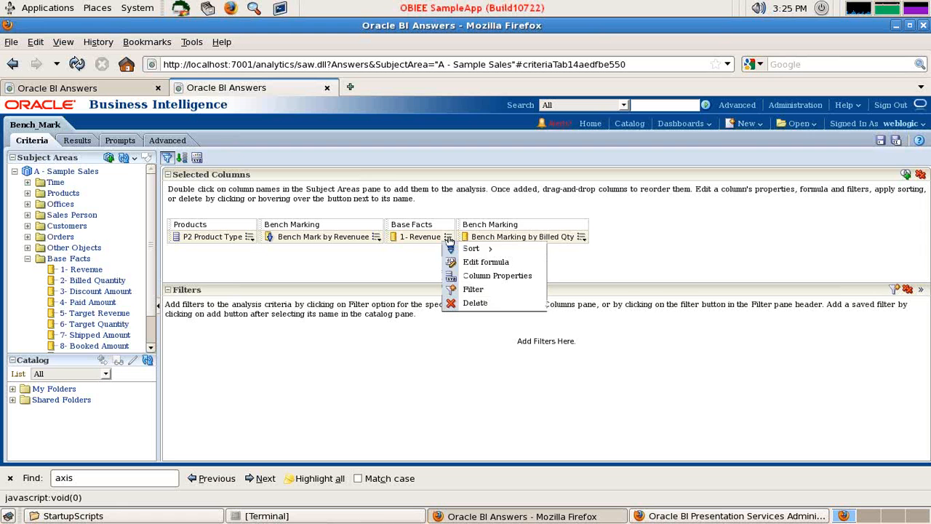
{"action": "left_click", "coordinate": [466, 261]}
{"action": "left_click", "coordinate": [447, 238]}
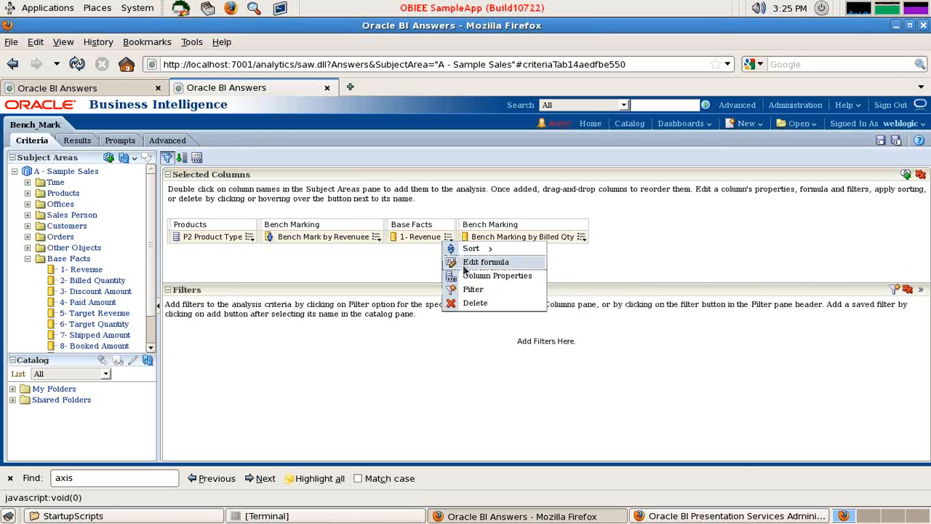
{"action": "left_click", "coordinate": [468, 261]}
{"action": "type", "text": "\"Base Facts\".\"1- Revenue\"/Max(Case when \"Products\".\"P2  Product Type\" = 'LCD' Then \"Base Facts\".\"1- Revenue\" end)*100"}
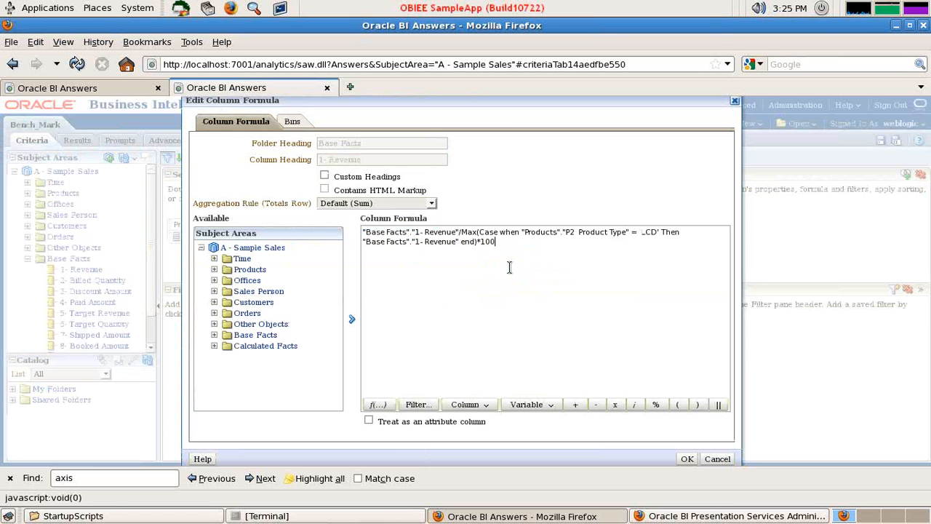
{"action": "left_click", "coordinate": [363, 231]}
{"action": "type", "text": "Avg("}
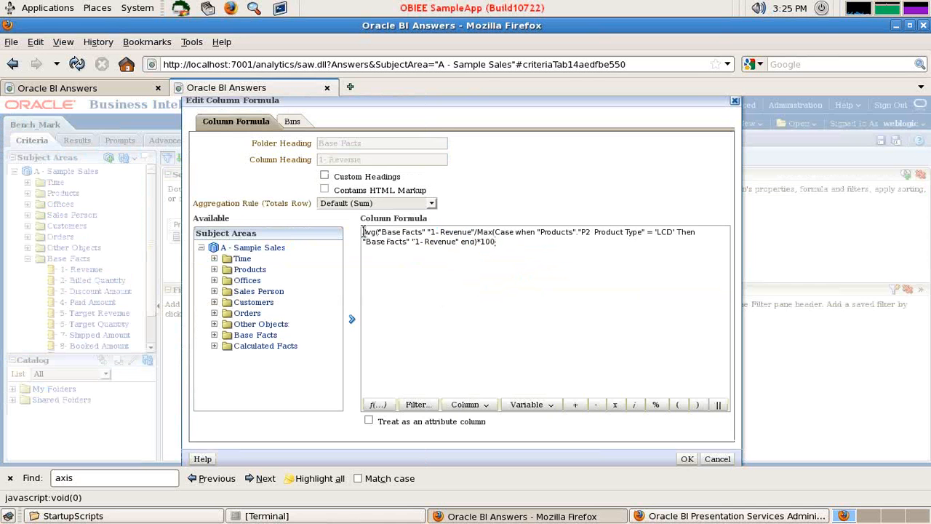
{"action": "type", "text": ")"}
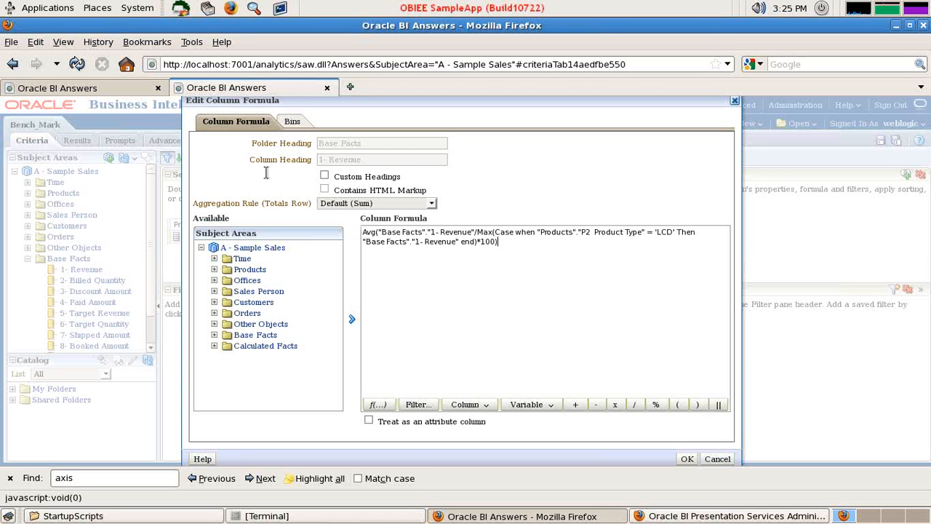
Enable custom headings for the averaged revenue column, set its column heading to Avg and apply the formula changes
{"action": "left_click", "coordinate": [325, 176]}
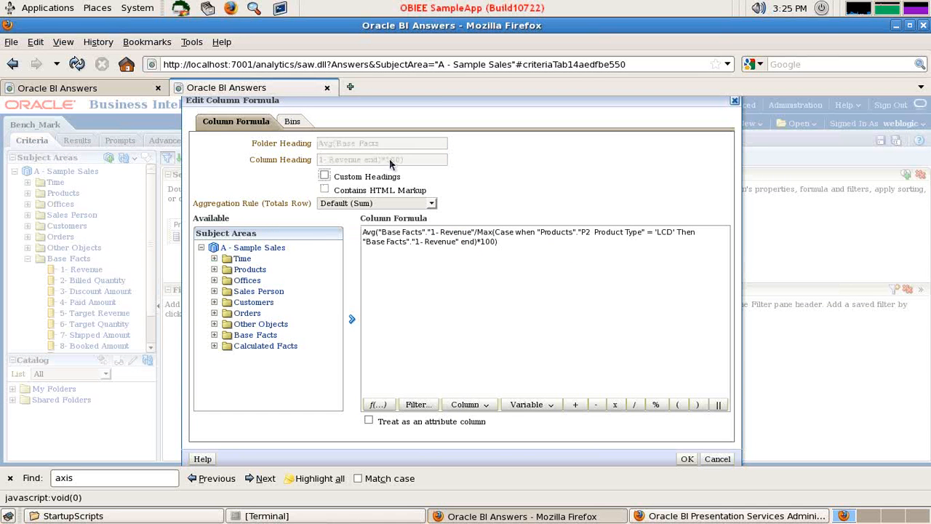
{"action": "left_click_drag", "start_coordinate": [407, 161], "coordinate": [272, 160]}
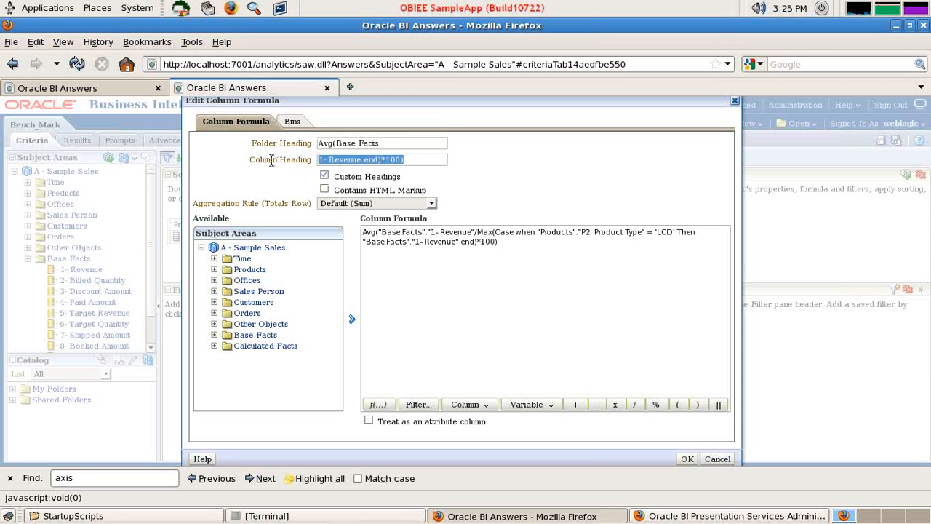
{"action": "type", "text": "Avg"}
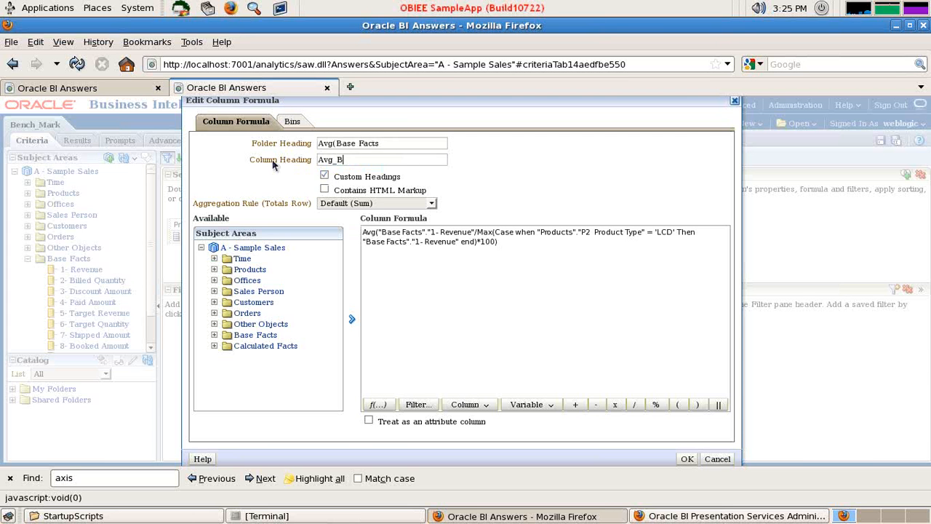
{"action": "left_click", "coordinate": [687, 458]}
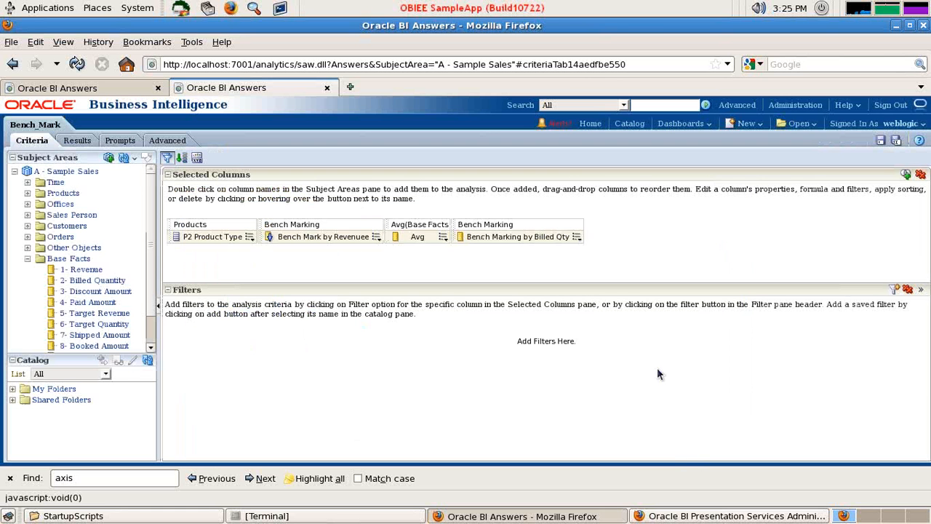
Rename the Avg column's heading to Avg by Revenue
{"action": "left_click", "coordinate": [443, 237]}
{"action": "left_click", "coordinate": [463, 262]}
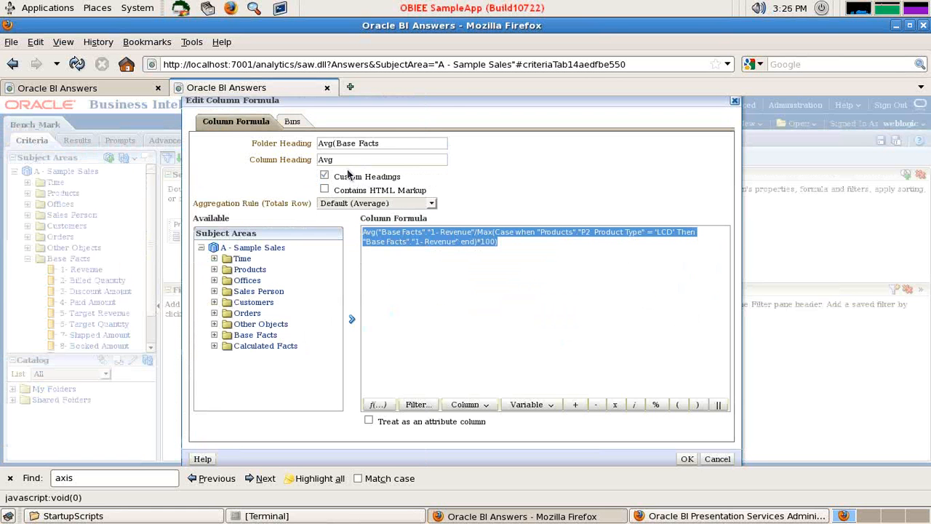
{"action": "left_click", "coordinate": [354, 161]}
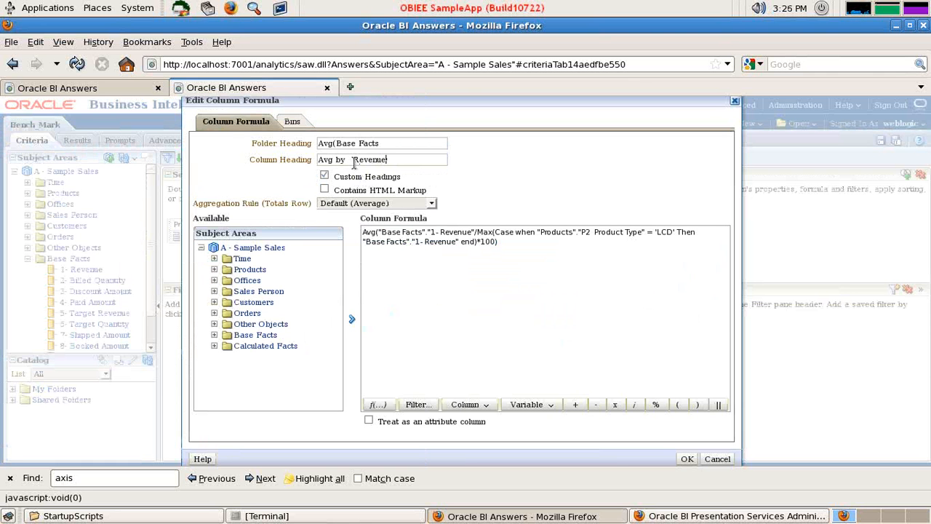
{"action": "type", "text": "by Revenue"}
{"action": "left_click", "coordinate": [683, 459]}
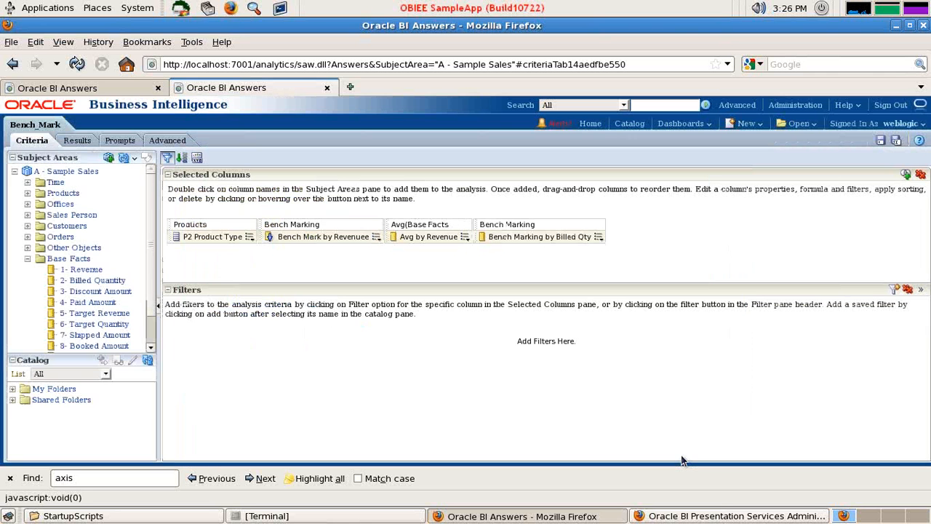
Copy the formula of Bench Marking by Billed Qty and add the 2- Billed Quantity column after it
{"action": "left_click", "coordinate": [598, 236]}
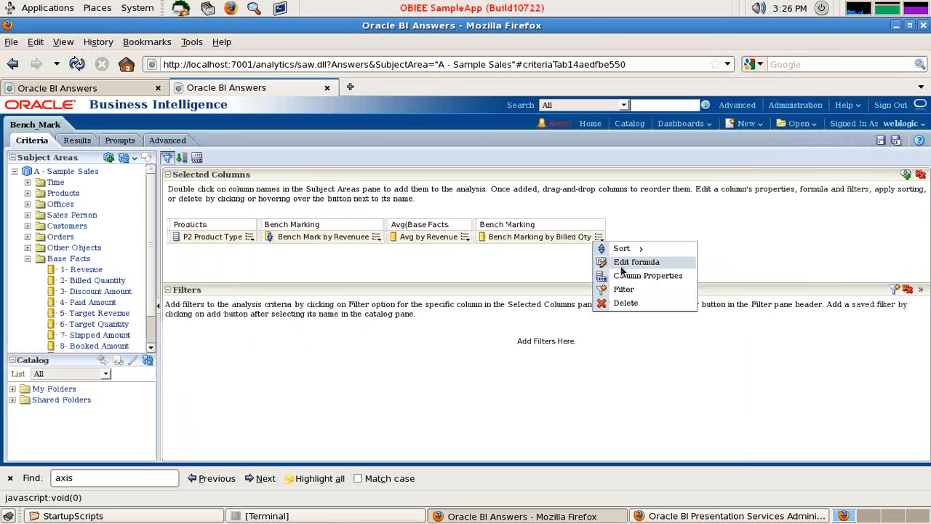
{"action": "left_click", "coordinate": [622, 265]}
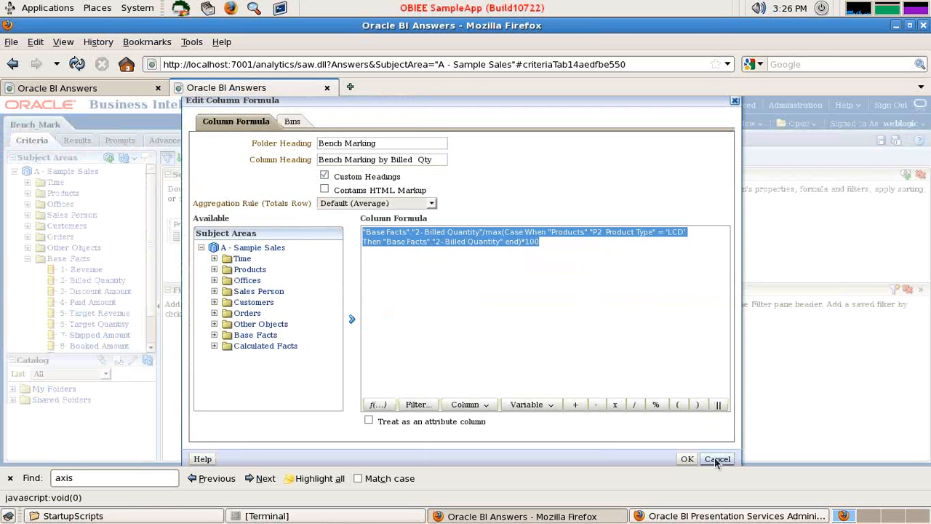
{"action": "left_click", "coordinate": [717, 459]}
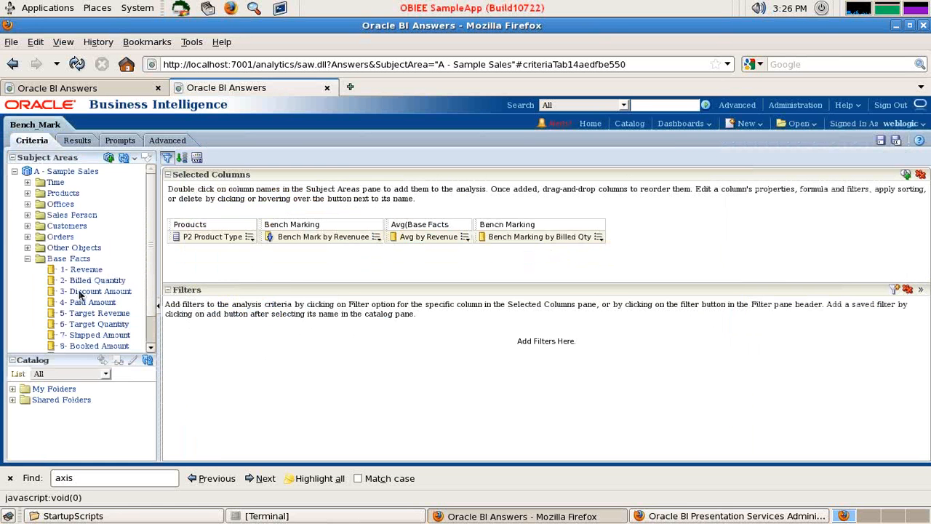
{"action": "left_click_drag", "start_coordinate": [79, 281], "coordinate": [632, 254]}
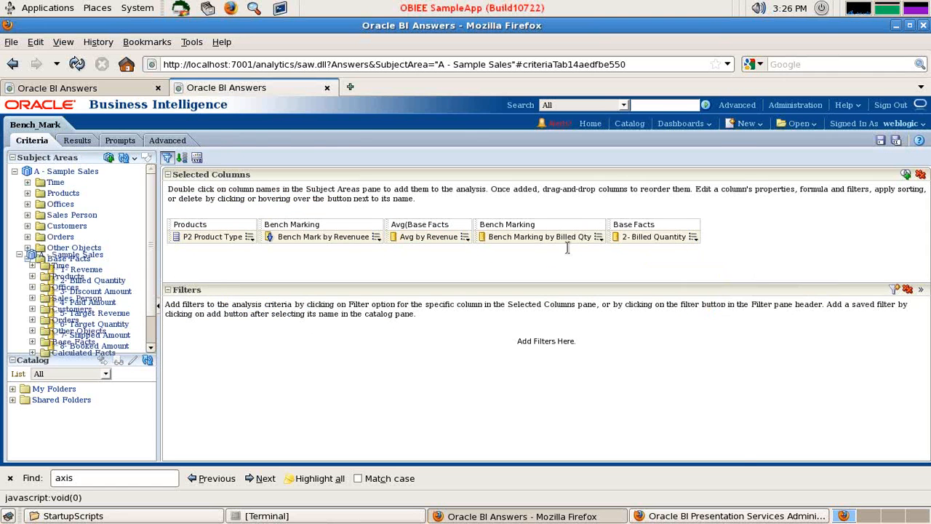
Replace the 2- Billed Quantity column's formula with the copied benchmark formula and wrap the whole expression in Avg()
{"action": "type", "text": "\"Base Facts\".\"2- Billed Quantity\"/max(Case When \"Products\".\"P2  Product Type\" = 'LCD' Then \"Base Facts\".\"2- Billed Quantity\" end)*100"}
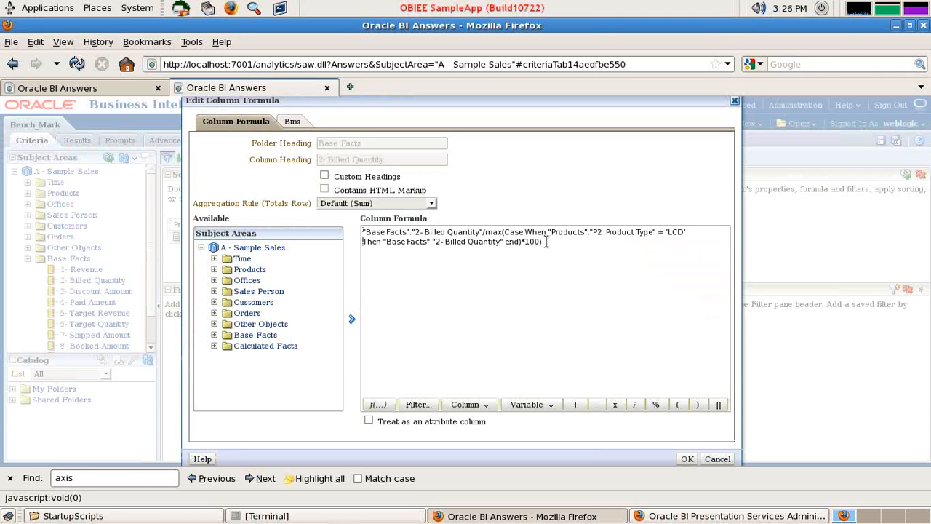
{"action": "type", "text": "("}
{"action": "type", "text": "Avg"}
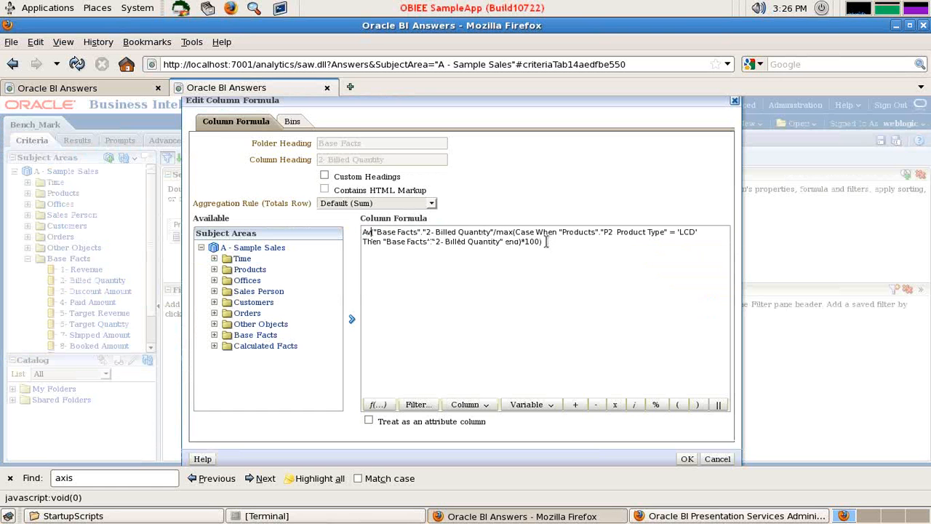
Give the averaged billed quantity column the custom column heading Avg By Billed Qty and apply the changes
{"action": "left_click", "coordinate": [324, 176]}
{"action": "left_click_drag", "start_coordinate": [396, 160], "coordinate": [277, 161]}
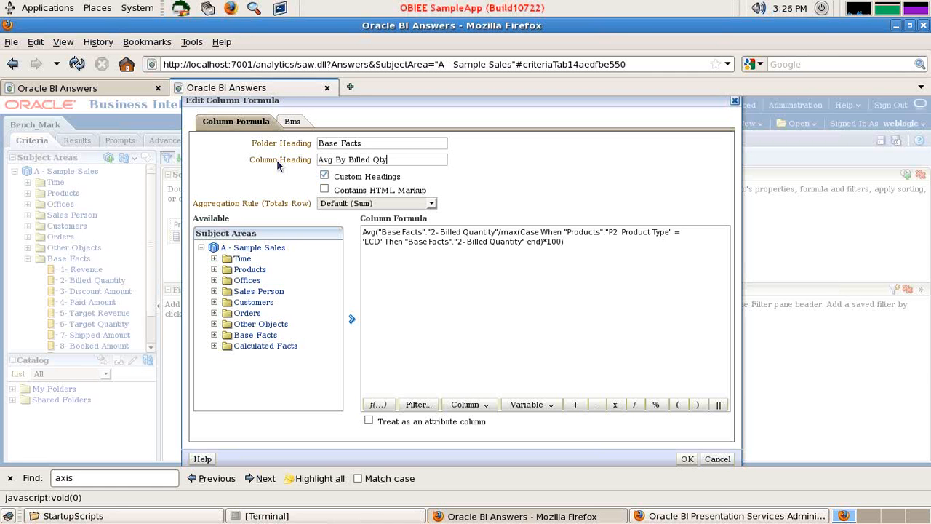
{"action": "left_click", "coordinate": [687, 459]}
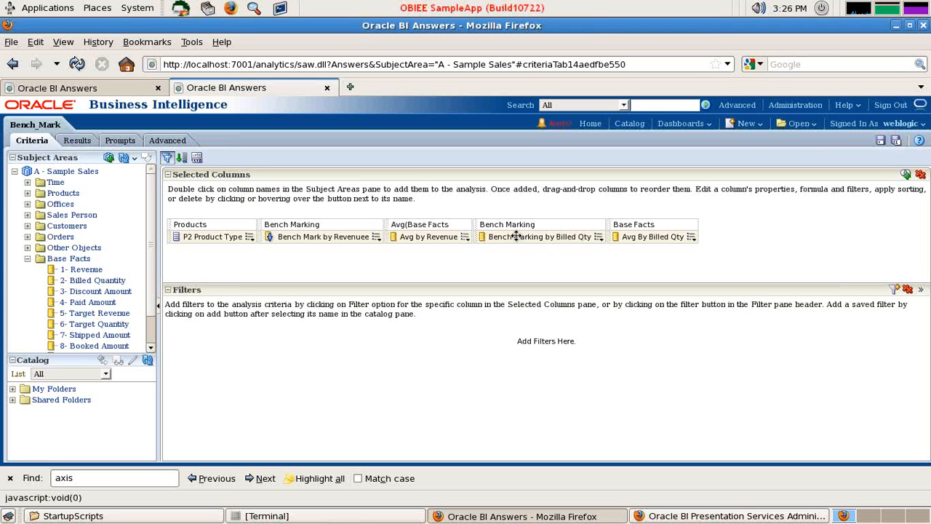
Show the analysis results and open the horizontal-axis scale markers of the Bench Mark by Revenuee graph for editing
{"action": "left_click", "coordinate": [77, 141]}
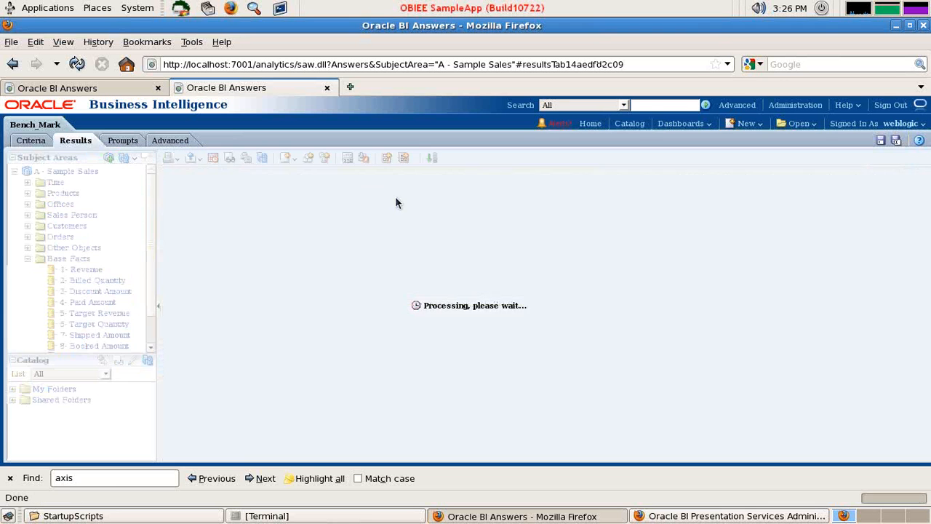
{"action": "mouse_move", "coordinate": [781, 280]}
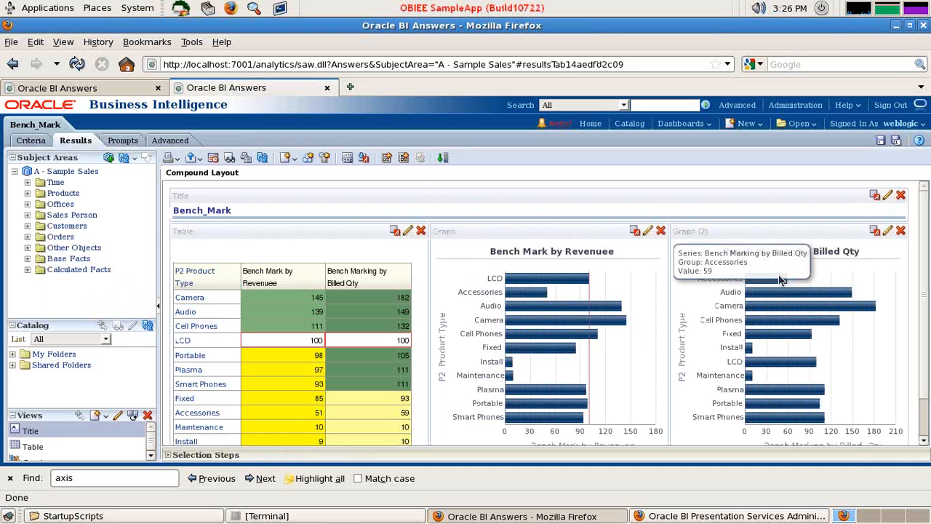
{"action": "left_click", "coordinate": [648, 232]}
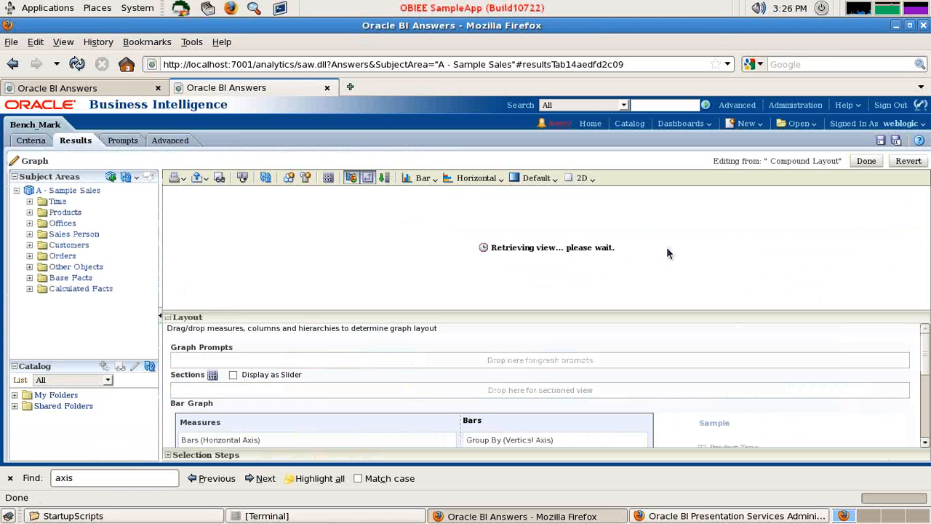
{"action": "left_click", "coordinate": [328, 177]}
{"action": "left_click", "coordinate": [436, 198]}
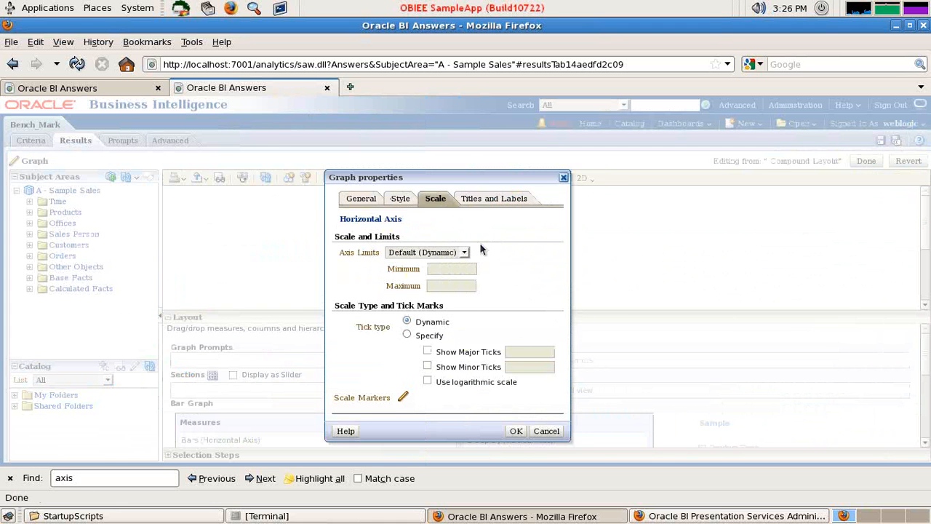
{"action": "left_click", "coordinate": [402, 399]}
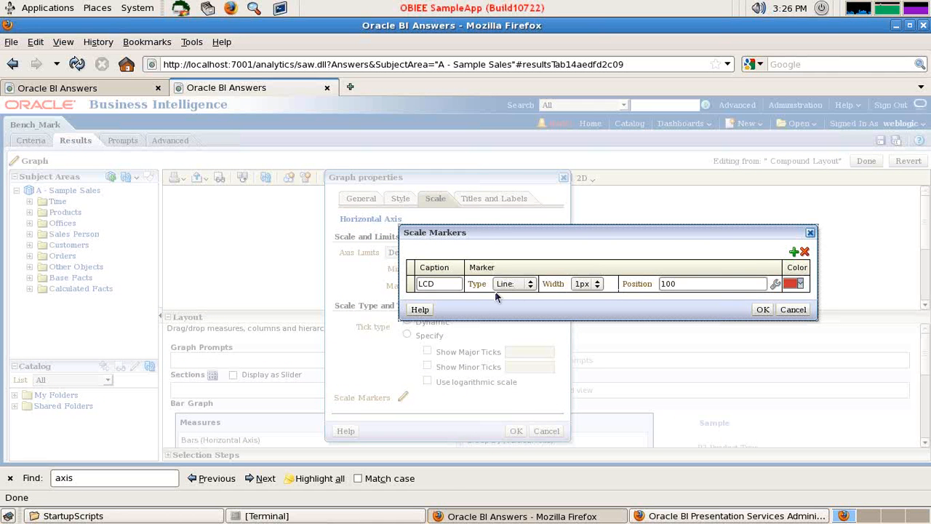
Try to add a scale marker captioned Avg whose position is taken from a column name
{"action": "left_click", "coordinate": [794, 251]}
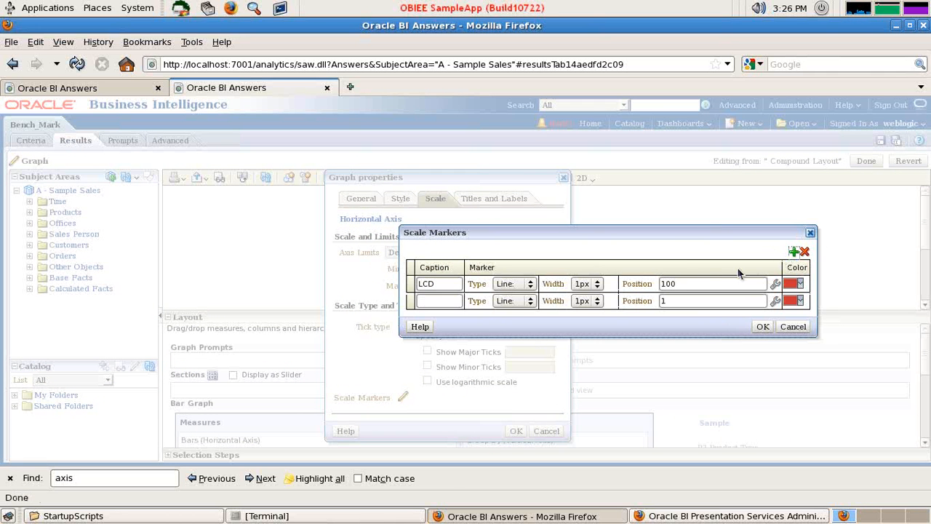
{"action": "left_click", "coordinate": [434, 301]}
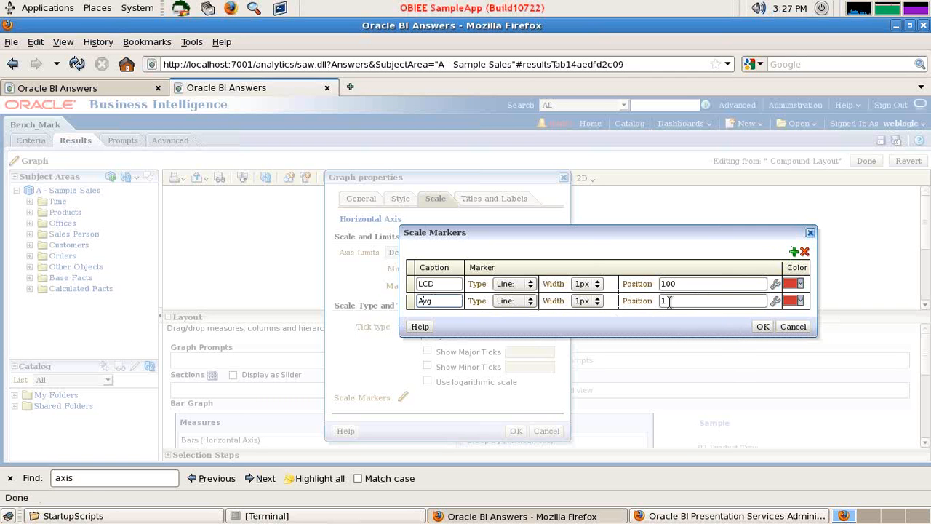
{"action": "left_click", "coordinate": [775, 303]}
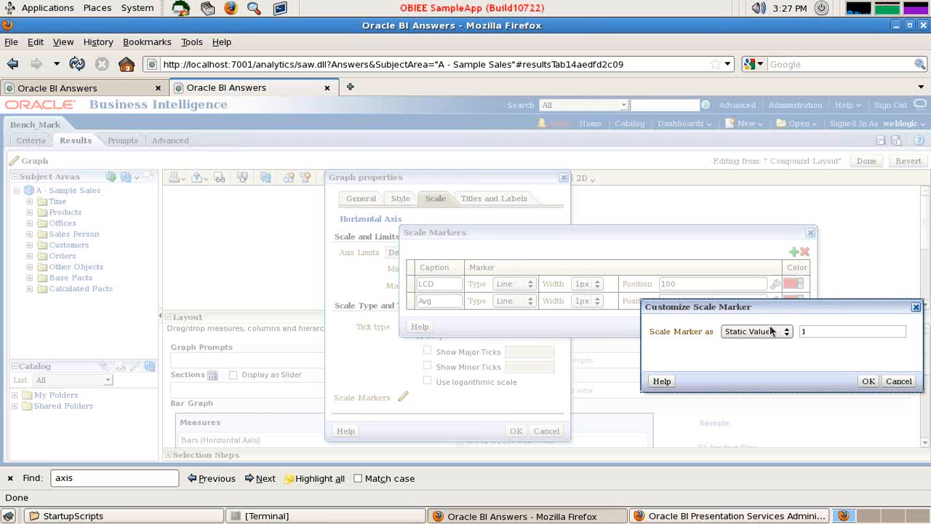
{"action": "left_click", "coordinate": [771, 331]}
{"action": "left_click", "coordinate": [764, 363]}
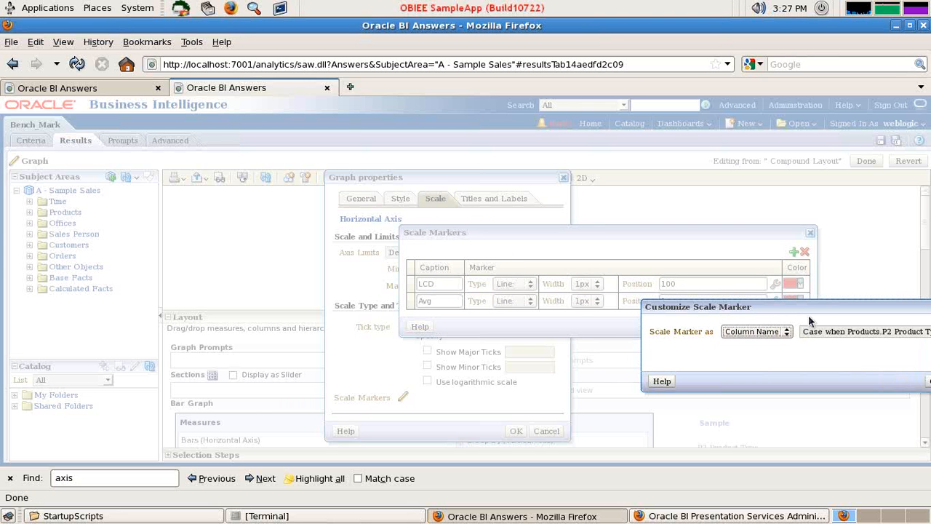
{"action": "left_click", "coordinate": [742, 296]}
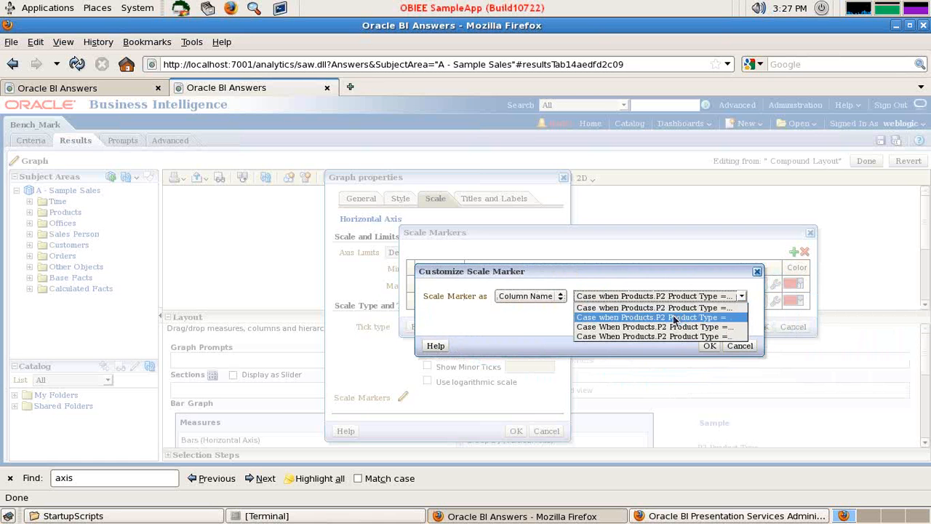
{"action": "left_click", "coordinate": [659, 269]}
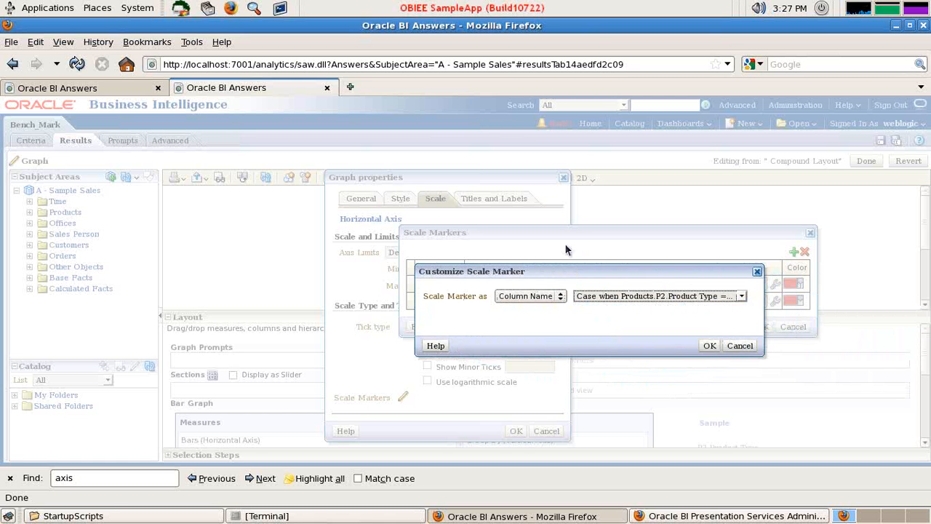
{"action": "left_click", "coordinate": [553, 297]}
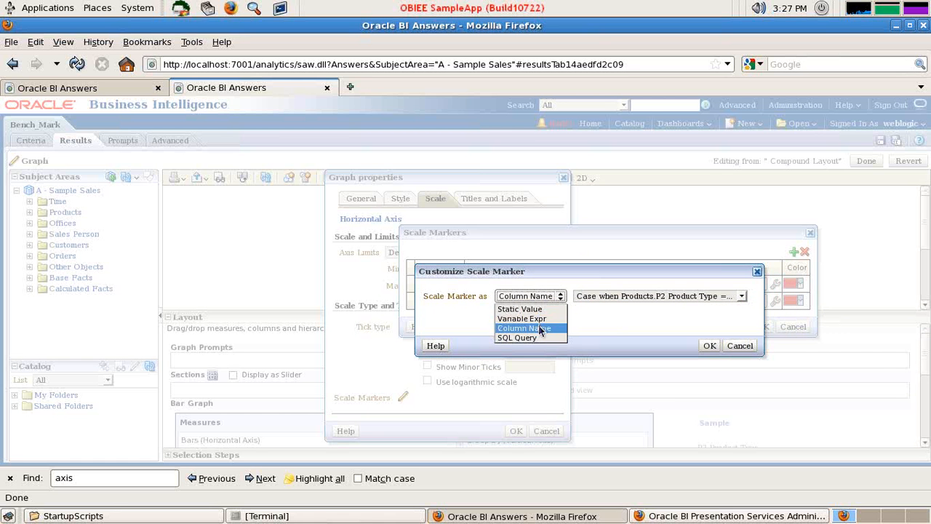
{"action": "left_click", "coordinate": [542, 332]}
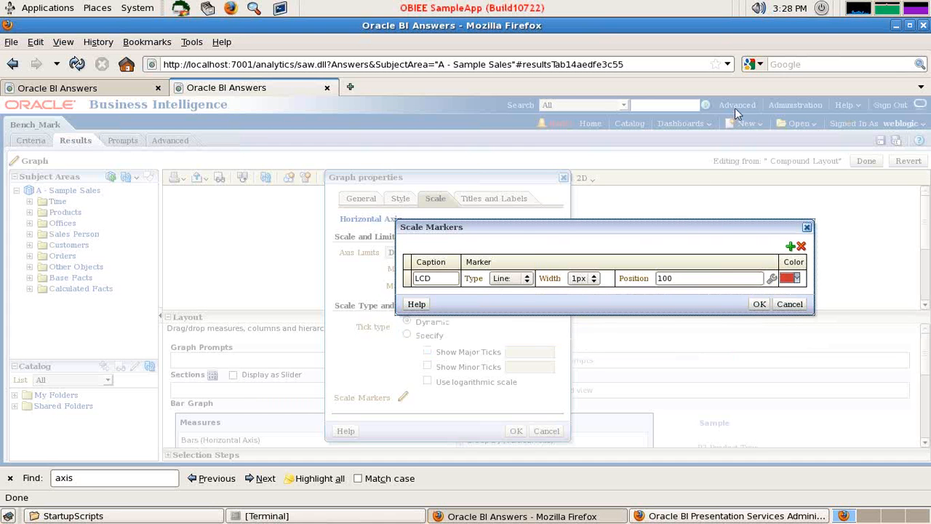
Add a second scale marker captioned Avg below the LCD marker and remove the surplus blank marker row
{"action": "left_click", "coordinate": [791, 248]}
{"action": "left_click", "coordinate": [791, 249]}
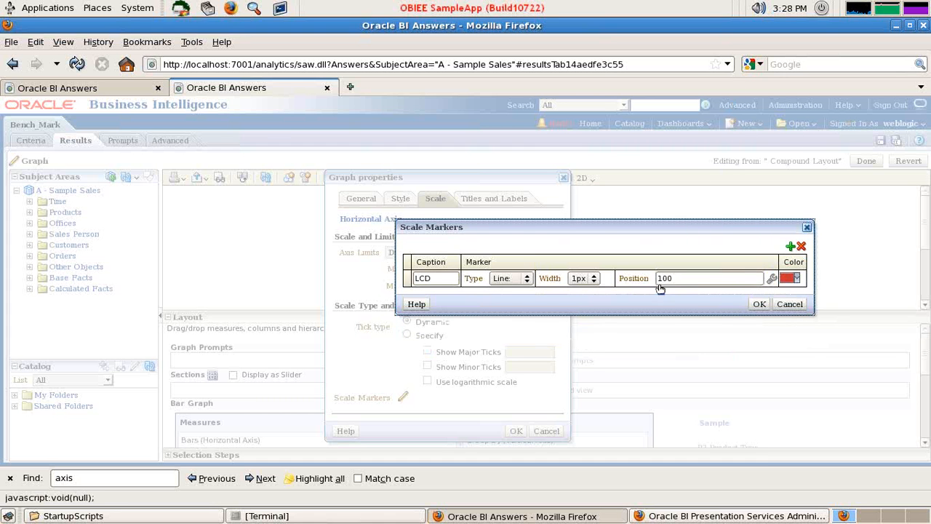
{"action": "left_click", "coordinate": [438, 295]}
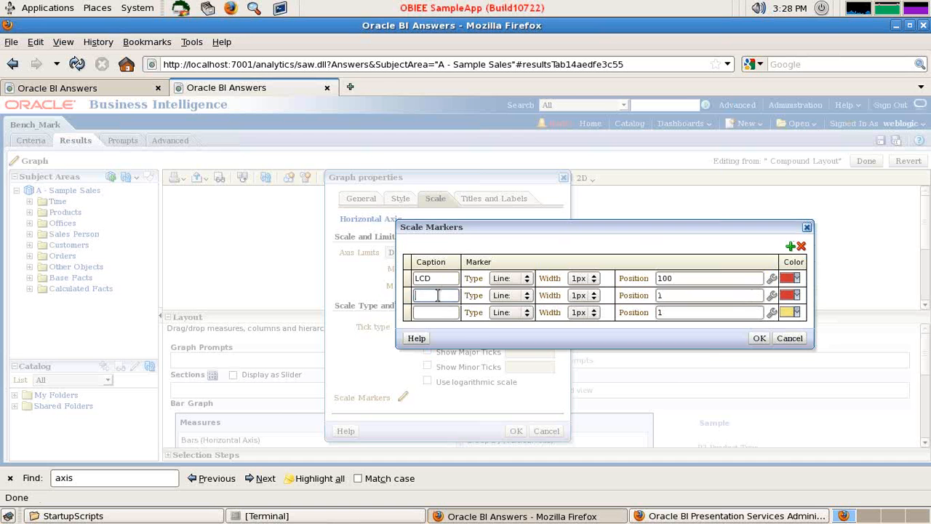
{"action": "left_click", "coordinate": [798, 248]}
{"action": "left_click", "coordinate": [448, 298]}
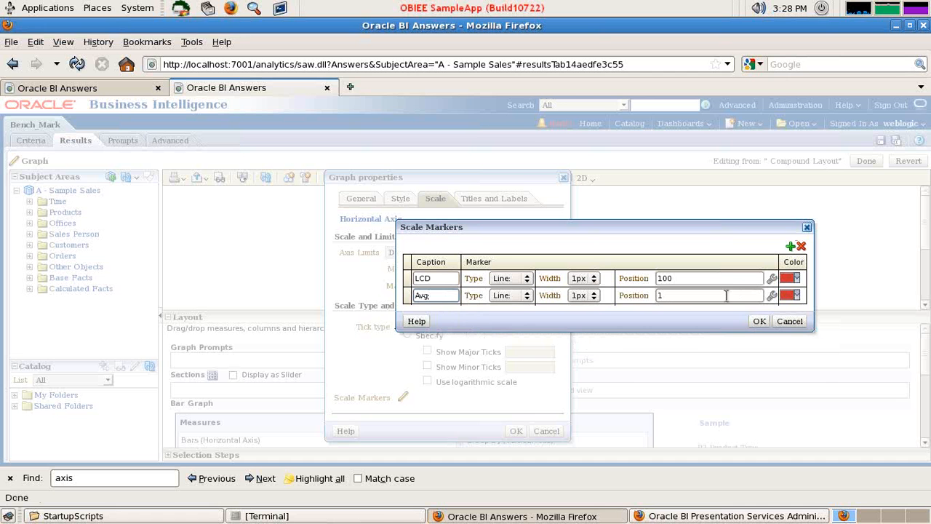
Base the Avg scale marker's position on a column name, selecting the "Case when Products.P2 Product Type =..." column
{"action": "left_click", "coordinate": [771, 294]}
{"action": "left_click", "coordinate": [776, 323]}
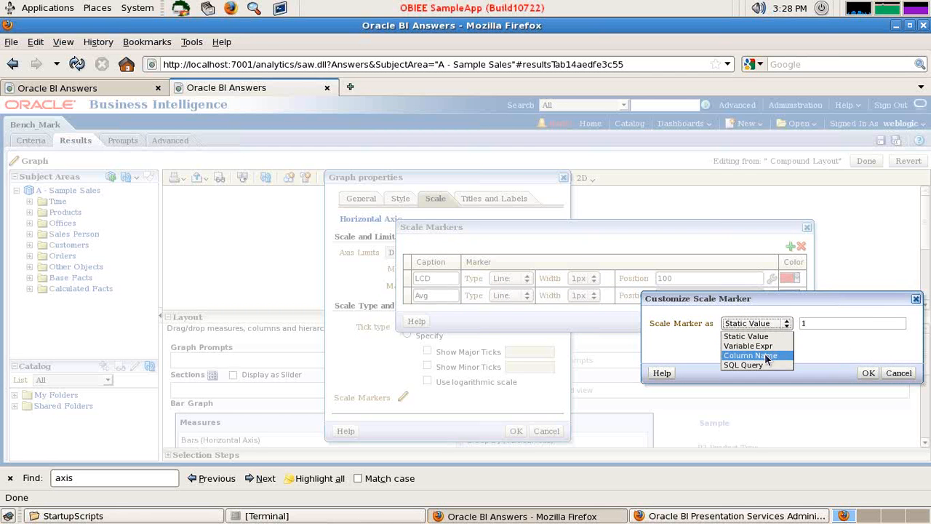
{"action": "left_click", "coordinate": [757, 351]}
{"action": "left_click_drag", "start_coordinate": [786, 304], "coordinate": [599, 266]}
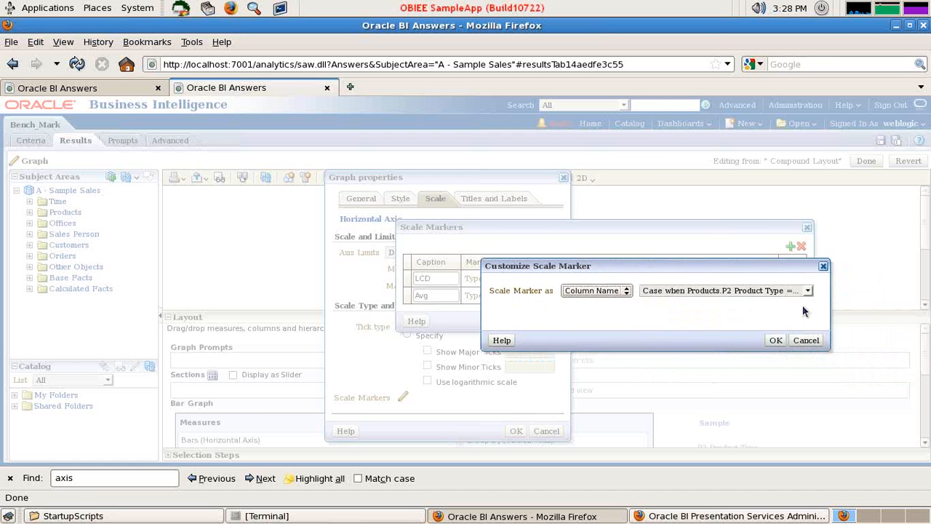
{"action": "left_click", "coordinate": [808, 291]}
{"action": "left_click", "coordinate": [742, 314]}
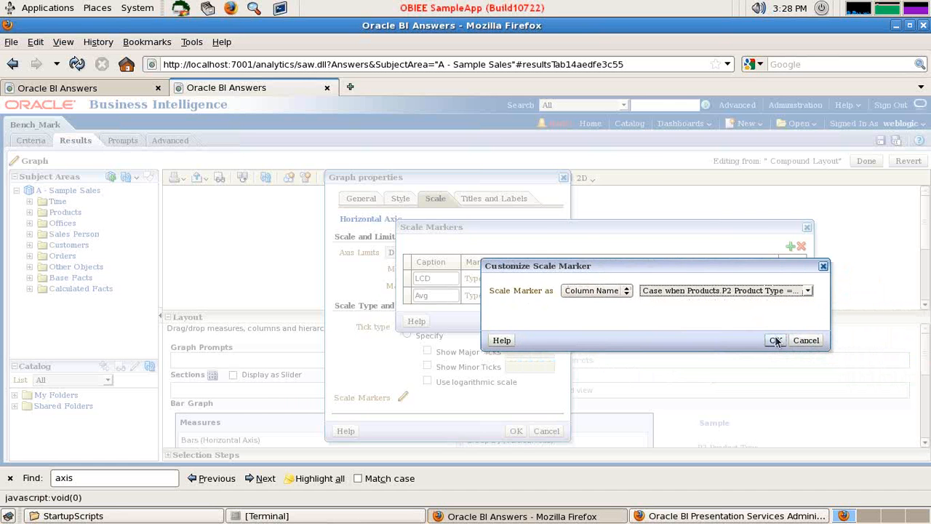
{"action": "left_click", "coordinate": [775, 341]}
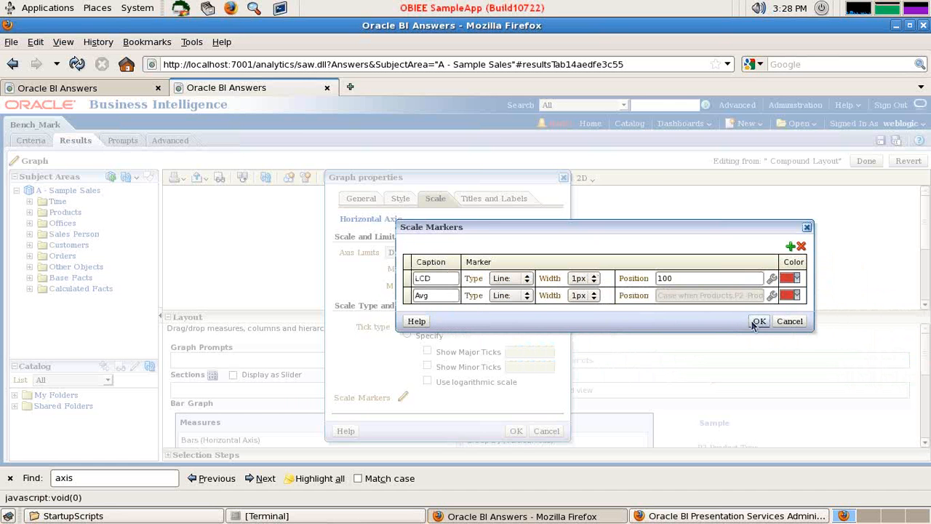
Change the Avg scale marker's line color to cyan, #00FFFF
{"action": "left_click", "coordinate": [796, 295]}
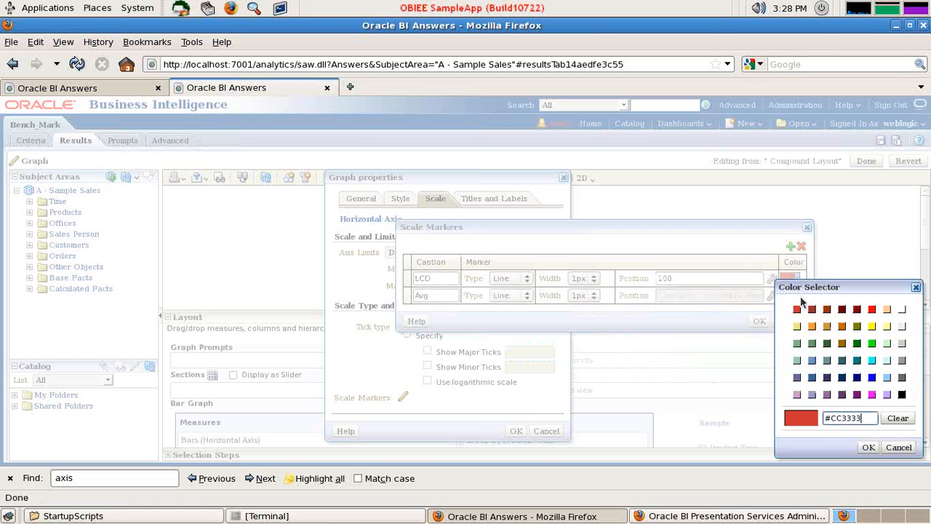
{"action": "left_click", "coordinate": [842, 360]}
{"action": "left_click", "coordinate": [871, 361]}
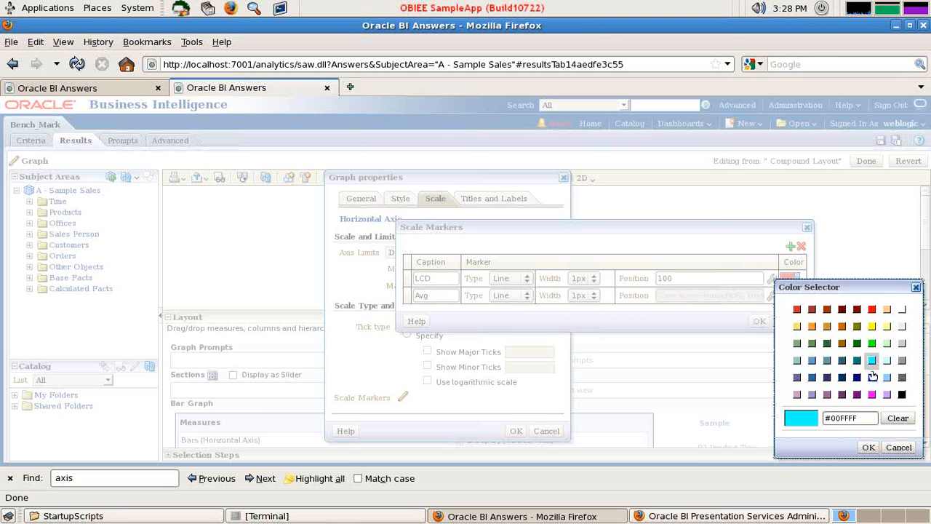
{"action": "left_click", "coordinate": [869, 446]}
Apply the scale markers and graph properties to the Bench Mark by Revenuee graph and finish editing it
{"action": "left_click", "coordinate": [758, 321]}
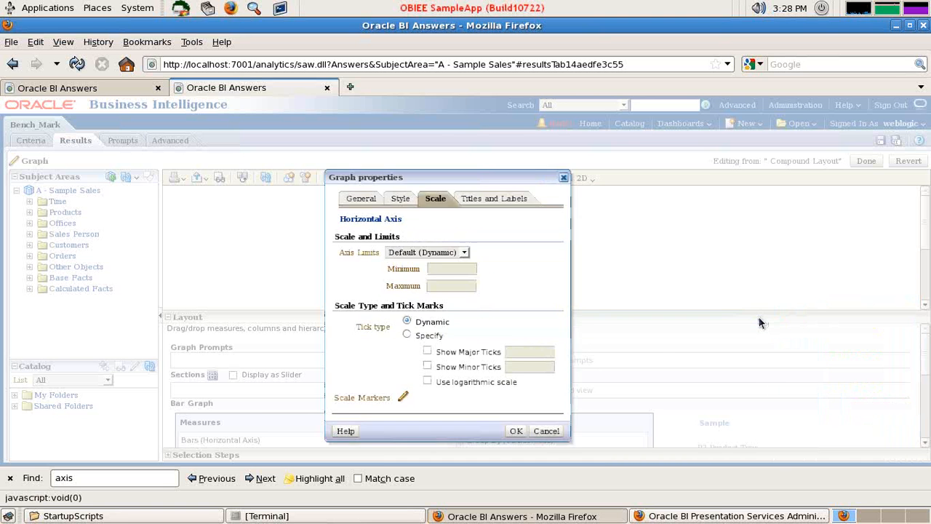
{"action": "left_click", "coordinate": [516, 431]}
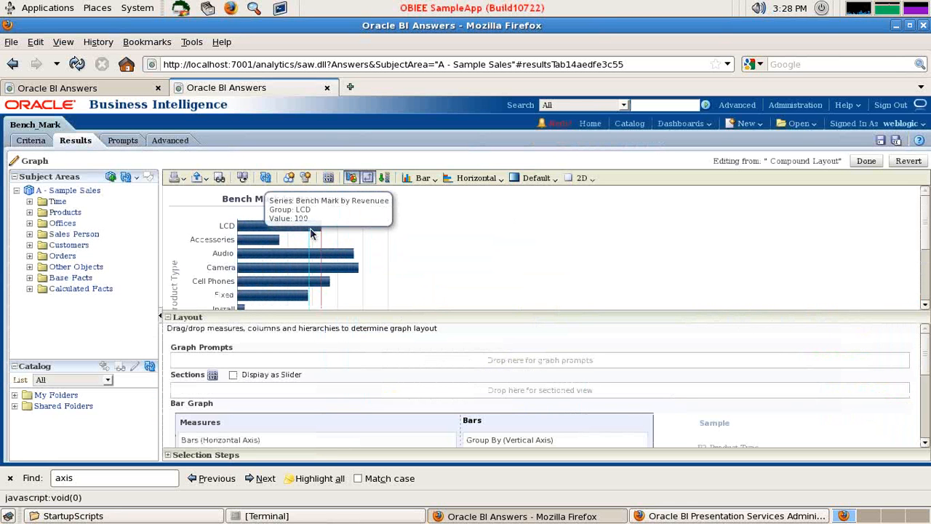
{"action": "left_click", "coordinate": [867, 161]}
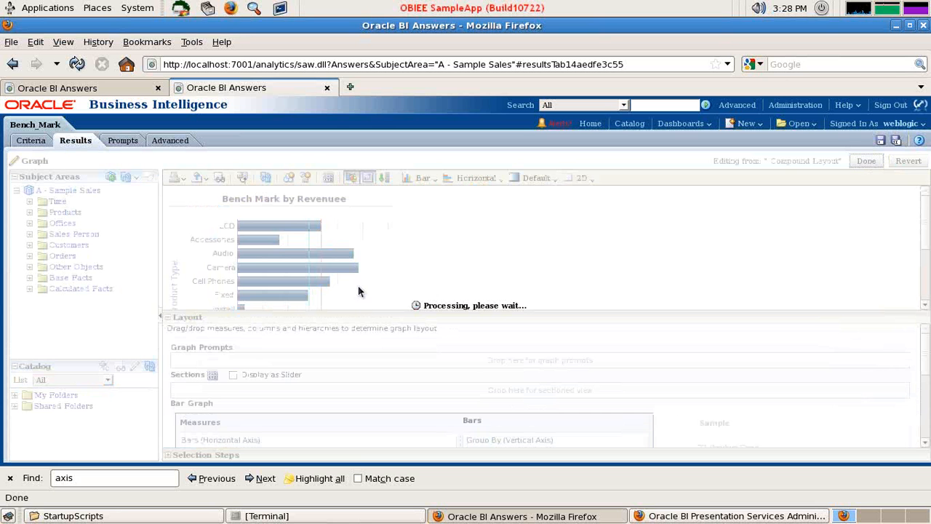